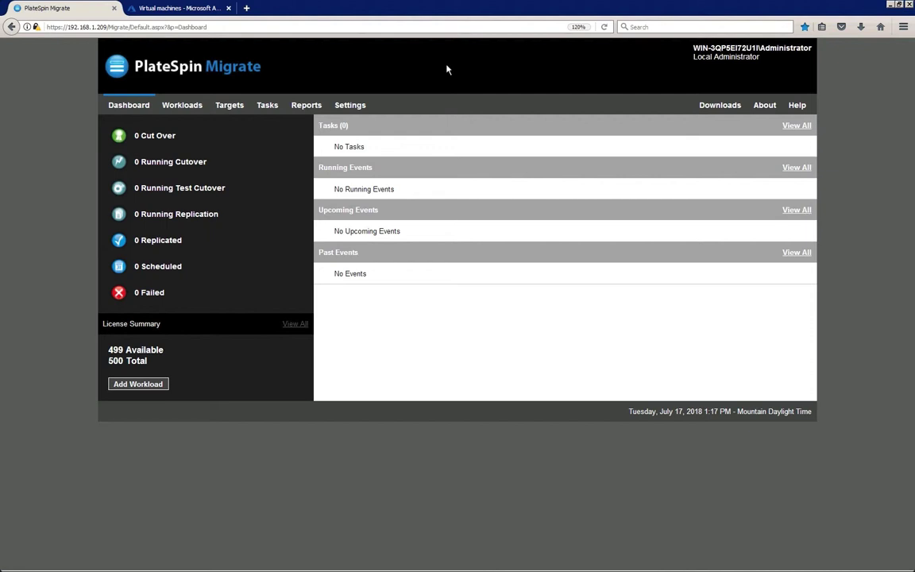
Open the Targets page, which shows no migration targets available yet
{"action": "left_click", "coordinate": [239, 108]}
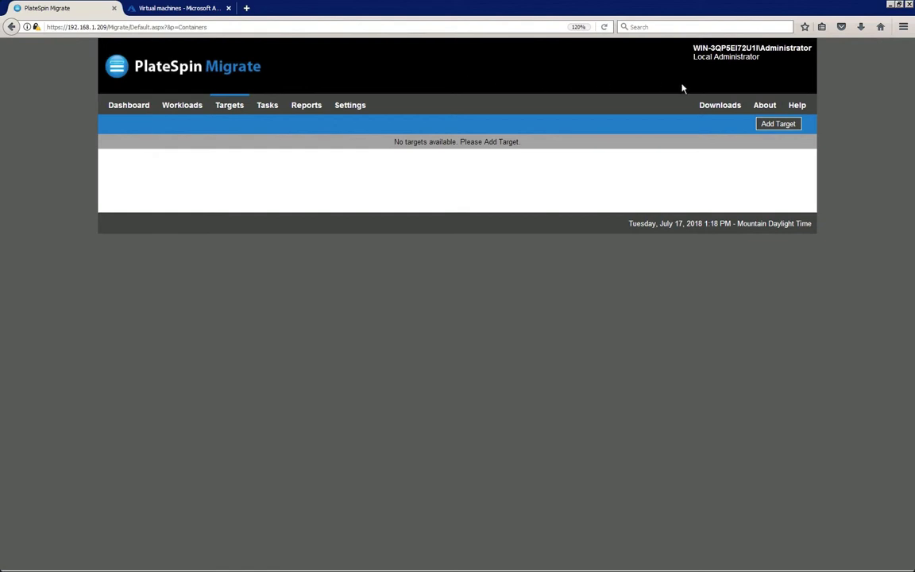
Add a Microsoft Azure Location target with the subscription ID, application ID, username and password
{"action": "left_click", "coordinate": [761, 127]}
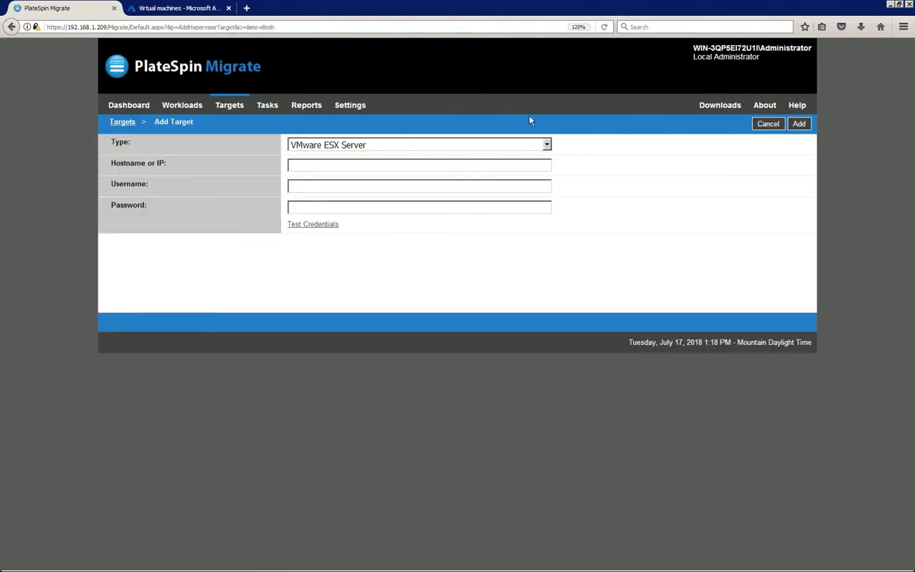
{"action": "left_click", "coordinate": [547, 146]}
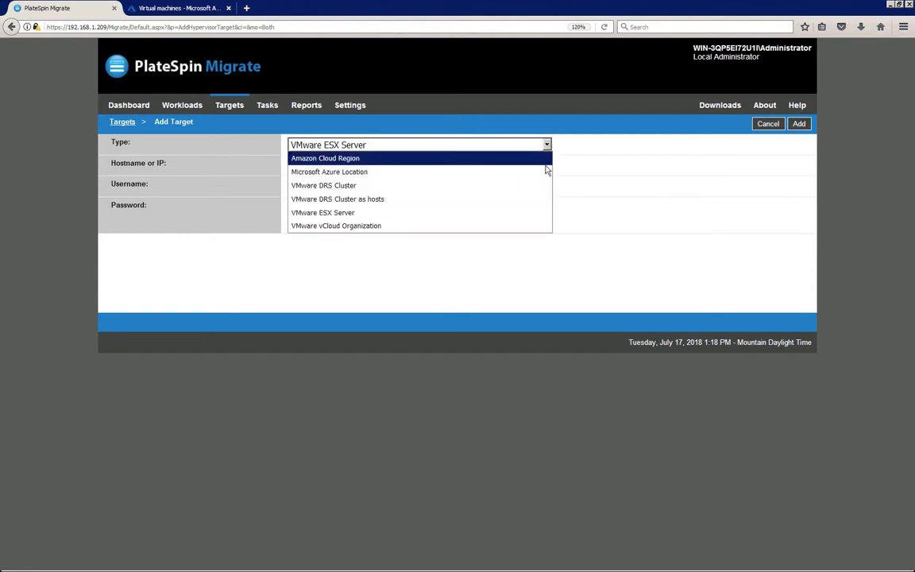
{"action": "left_click", "coordinate": [543, 178]}
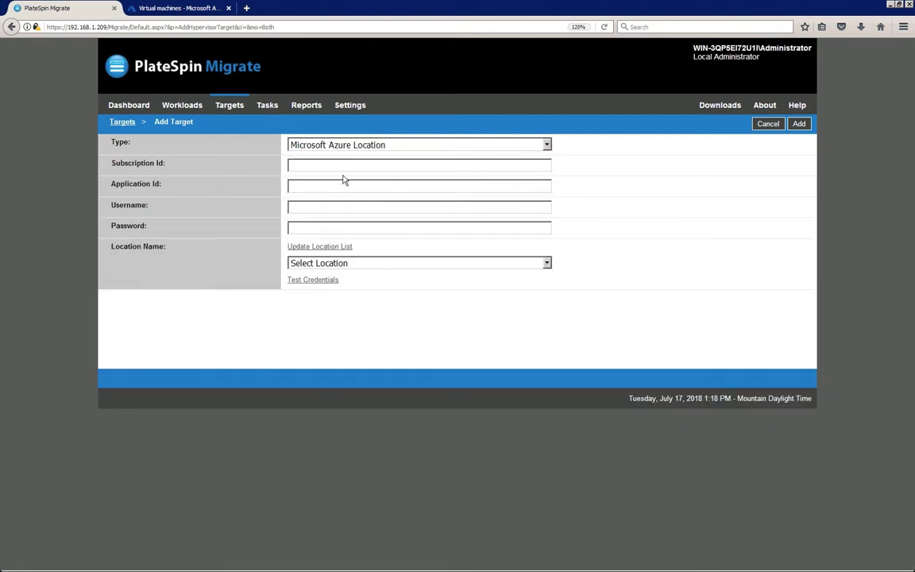
{"action": "left_click", "coordinate": [292, 165]}
{"action": "key", "text": "ctrl+v"}
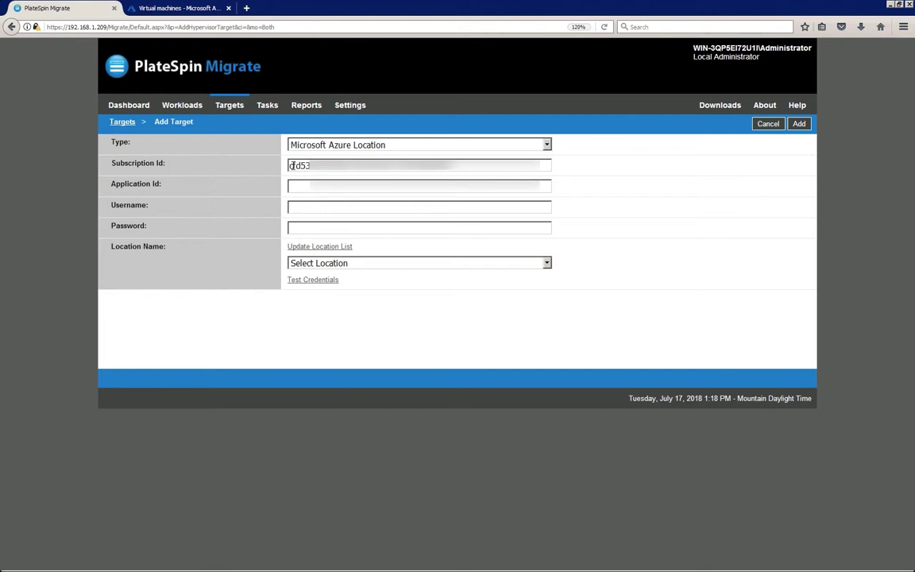
{"action": "left_click", "coordinate": [301, 188]}
{"action": "key", "text": "ctrl+v"}
{"action": "left_click", "coordinate": [291, 207]}
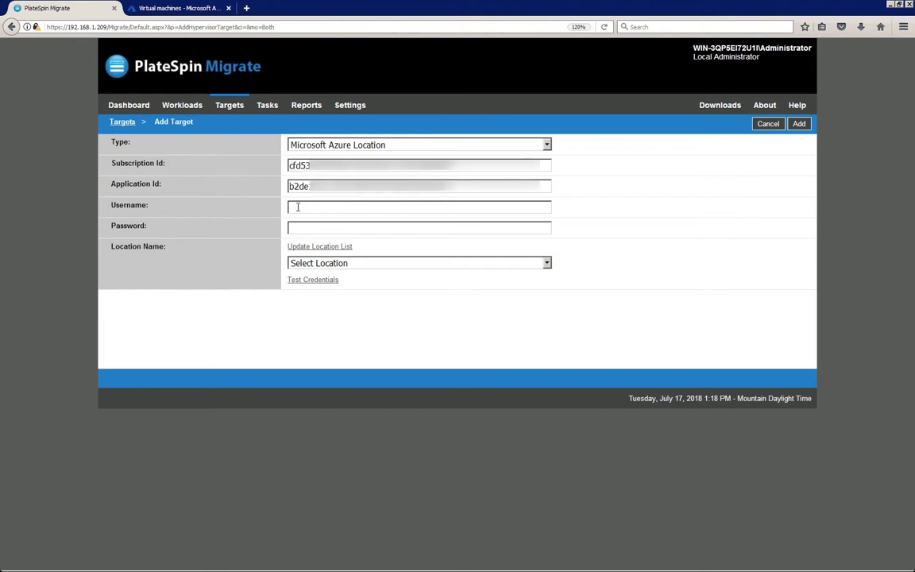
{"action": "key", "text": "ctrl+v"}
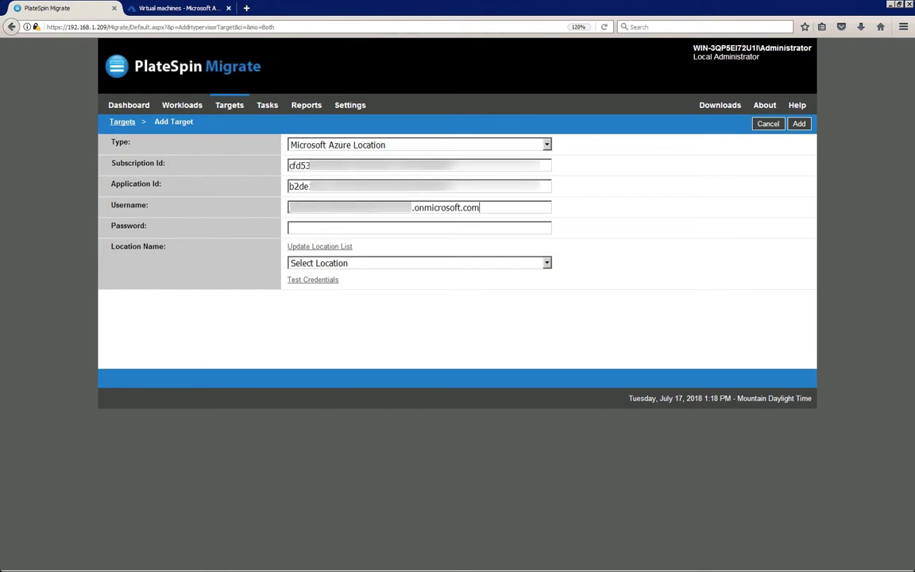
{"action": "left_click", "coordinate": [294, 228]}
{"action": "key", "text": "ctrl+v"}
Choose Central US as the Azure location and confirm the credentials pass
{"action": "left_click", "coordinate": [547, 263]}
{"action": "scroll", "coordinate": [550, 387], "scroll_direction": "down", "scroll_amount": 5}
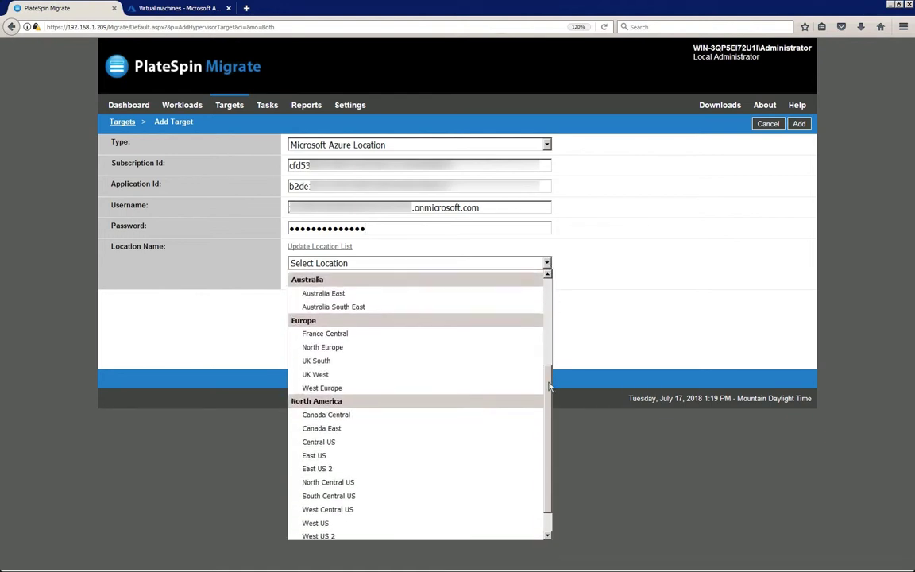
{"action": "scroll", "coordinate": [550, 387], "scroll_direction": "down", "scroll_amount": 1}
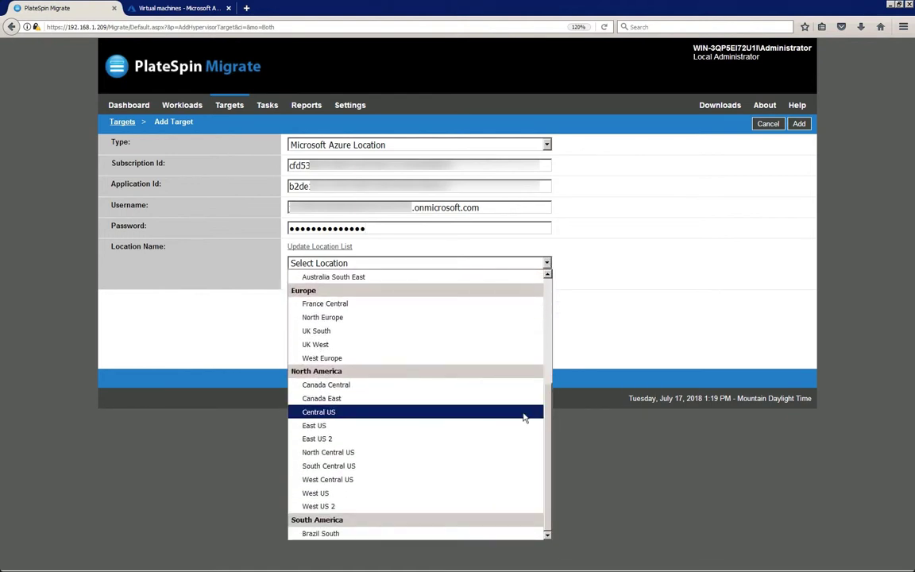
{"action": "left_click", "coordinate": [525, 419]}
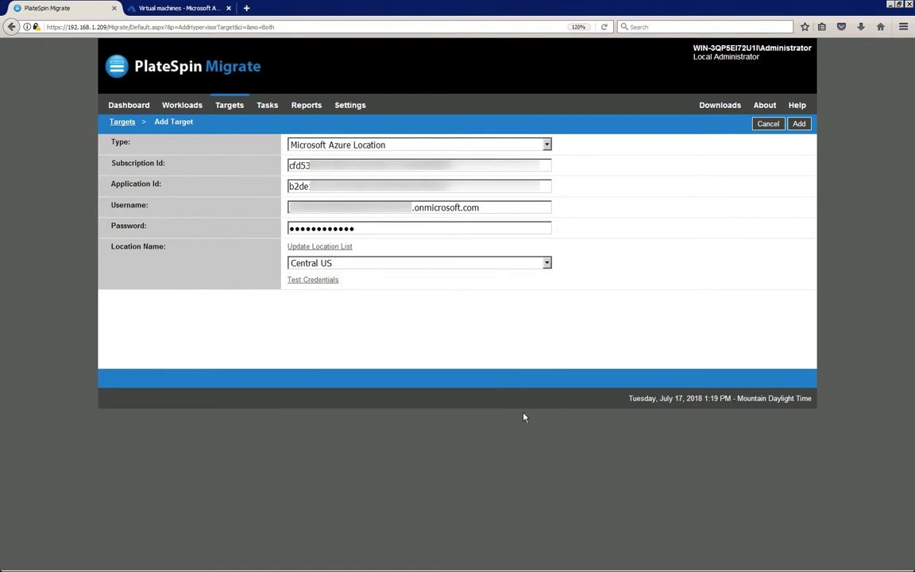
{"action": "left_click", "coordinate": [313, 279]}
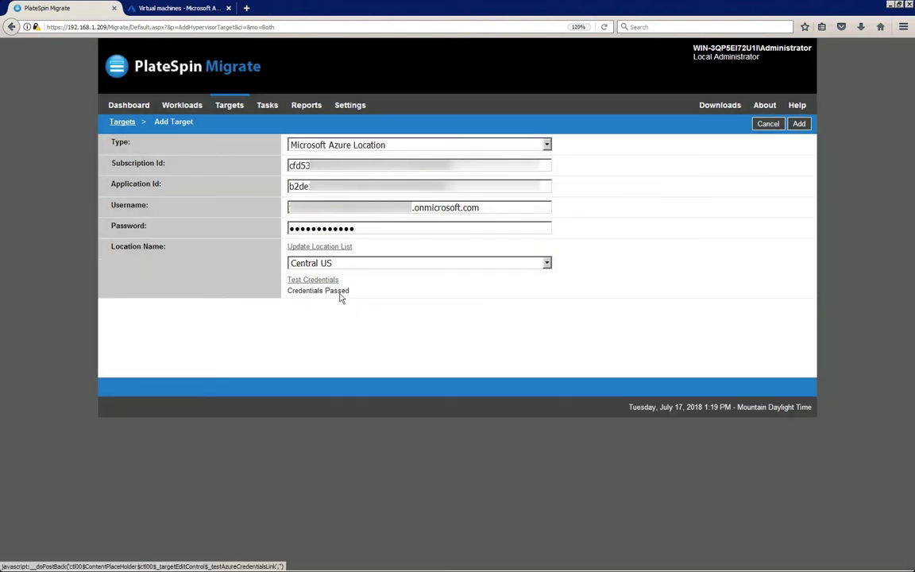
Save the Central US Azure target and go to the Workloads list
{"action": "left_click", "coordinate": [798, 126]}
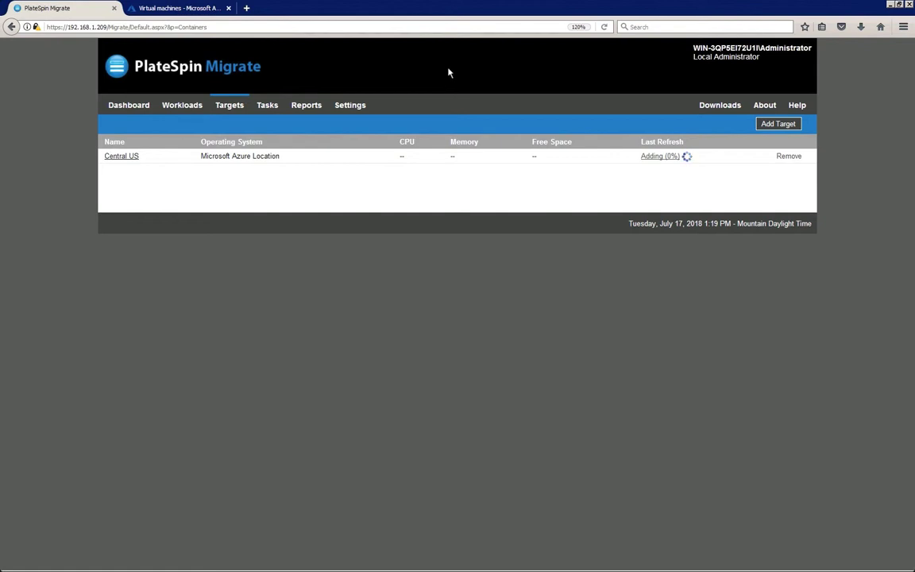
{"action": "left_click", "coordinate": [185, 105]}
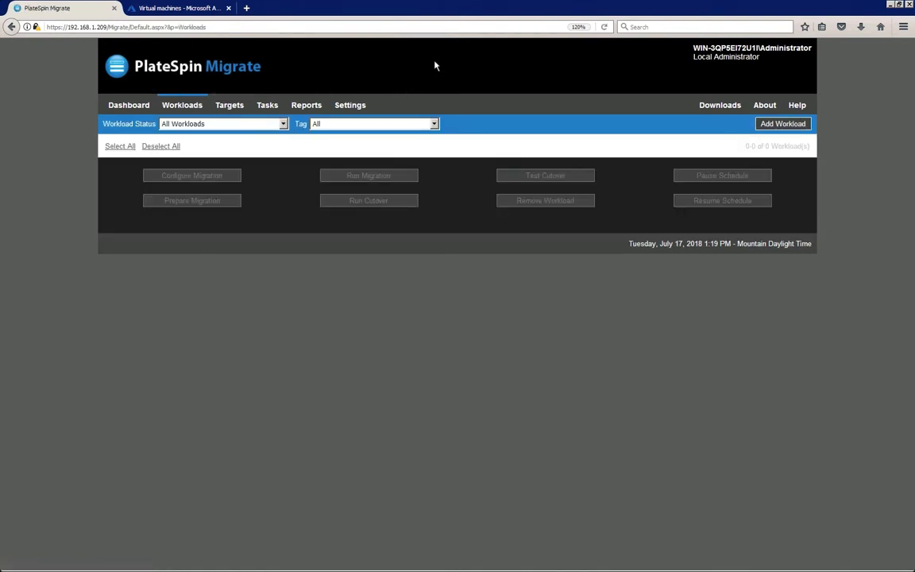
{"action": "left_click", "coordinate": [766, 125]}
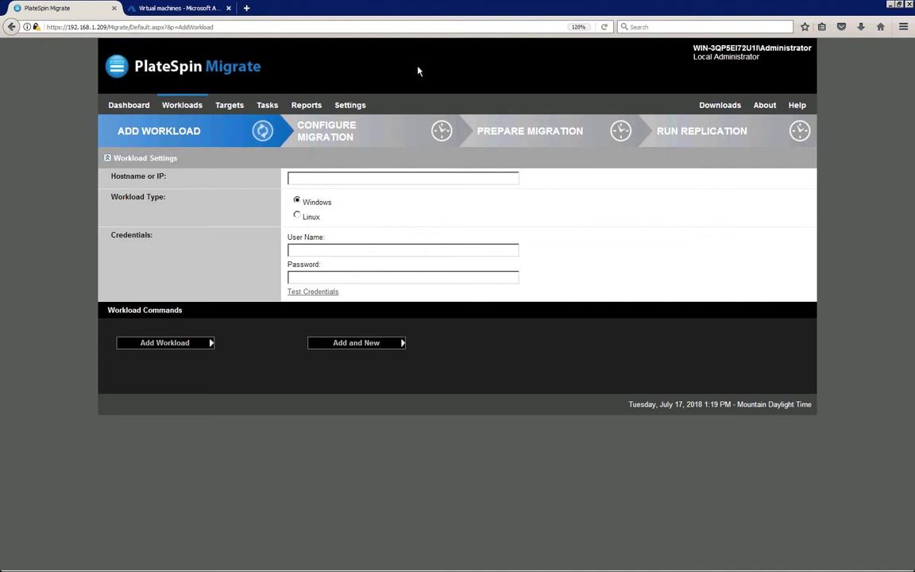
Add workload 151.155.168.199 with tested administrator credentials
{"action": "left_click", "coordinate": [302, 179]}
{"action": "type", "text": "151.155.168.199"}
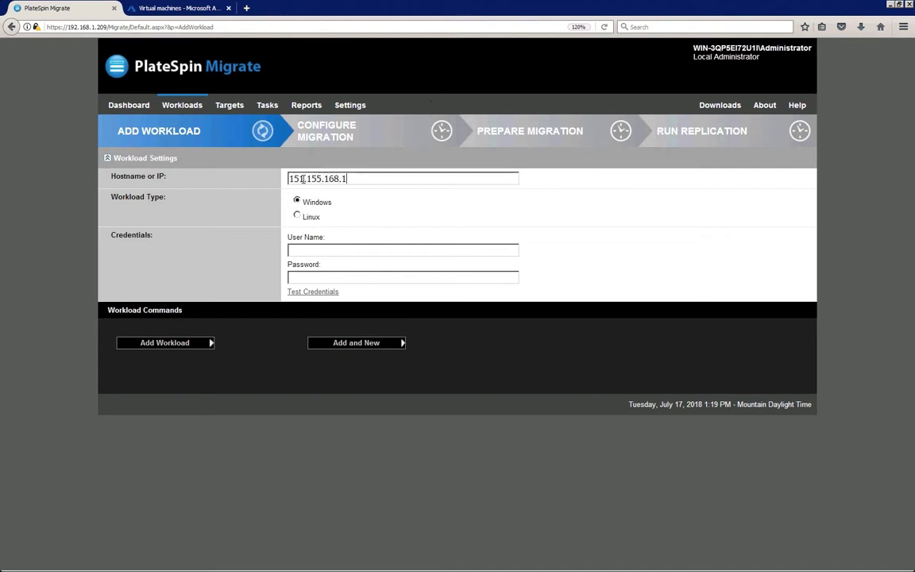
{"action": "left_click", "coordinate": [331, 250]}
{"action": "type", "text": "a\\administrator"}
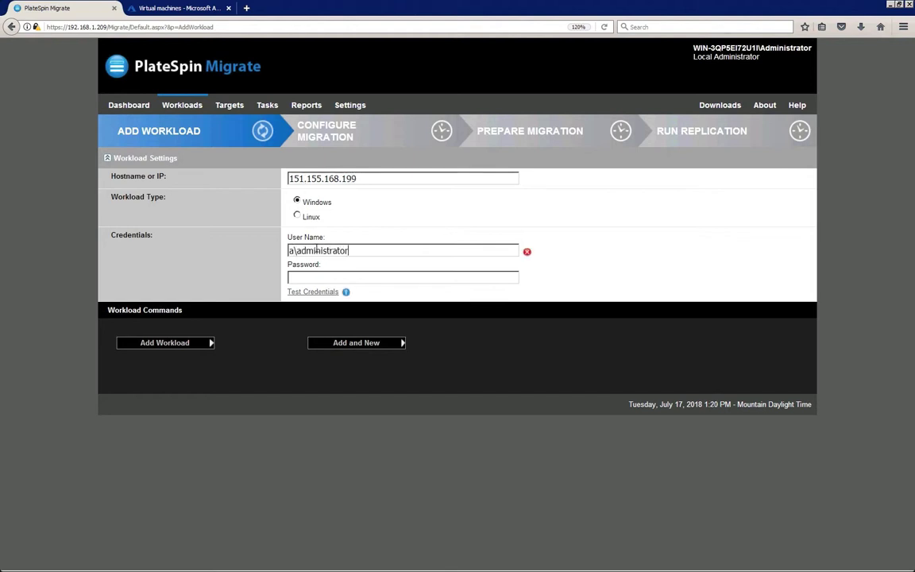
{"action": "left_click", "coordinate": [333, 277]}
{"action": "type", "text": "************"}
{"action": "left_click", "coordinate": [299, 293]}
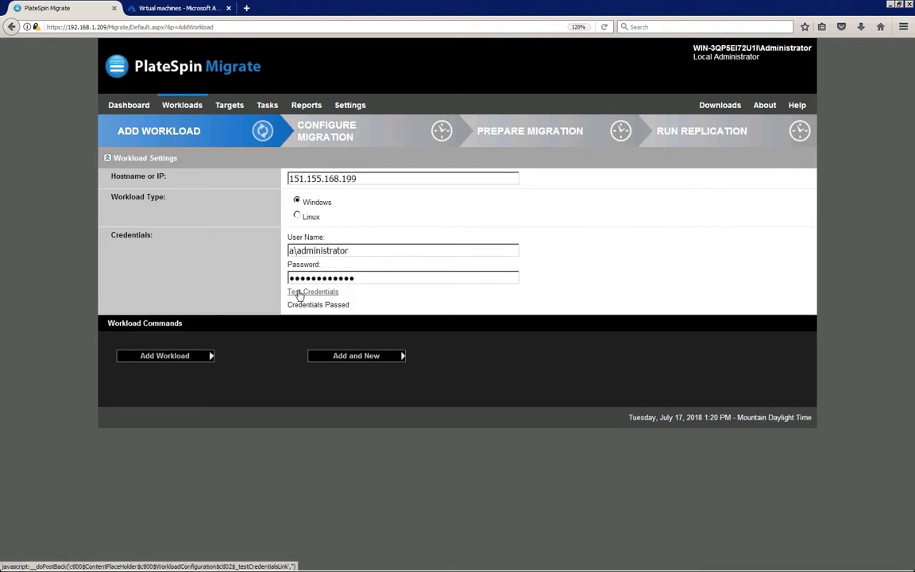
{"action": "left_click", "coordinate": [323, 358]}
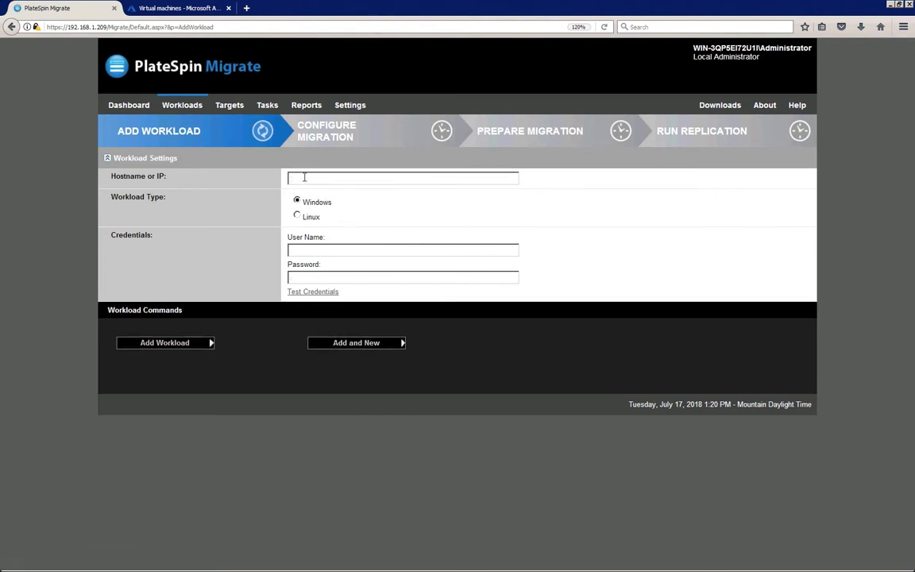
Enter and test administrator credentials for the second workload at 151.155.170.229
{"action": "type", "text": "151.155.170.229"}
{"action": "left_click", "coordinate": [308, 250]}
{"action": "type", "text": "a\\administrator"}
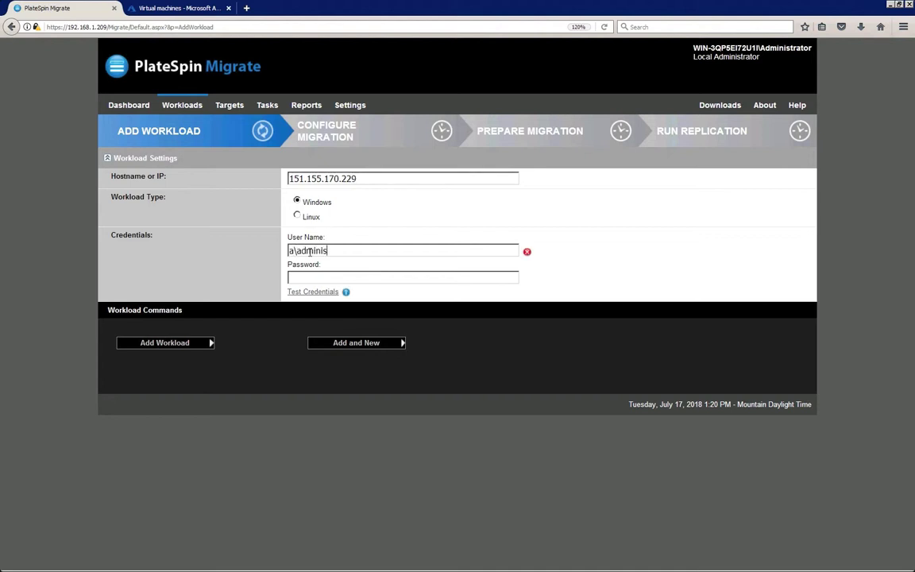
{"action": "left_click", "coordinate": [291, 277]}
{"action": "type", "text": "Password1!"}
{"action": "left_click", "coordinate": [313, 292]}
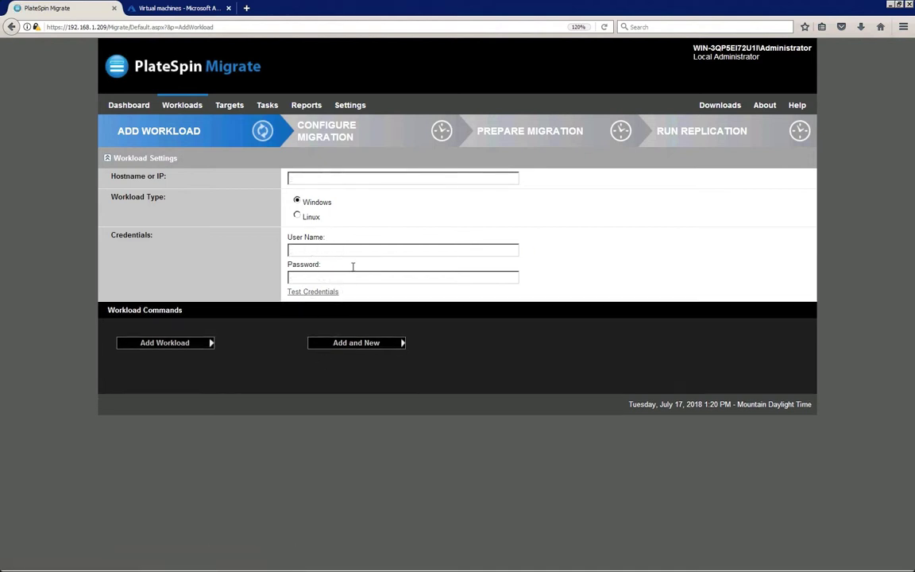
Add the third workload at 151.155.170.183 with tested administrator credentials
{"action": "left_click", "coordinate": [308, 178]}
{"action": "type", "text": "151.155.170.183"}
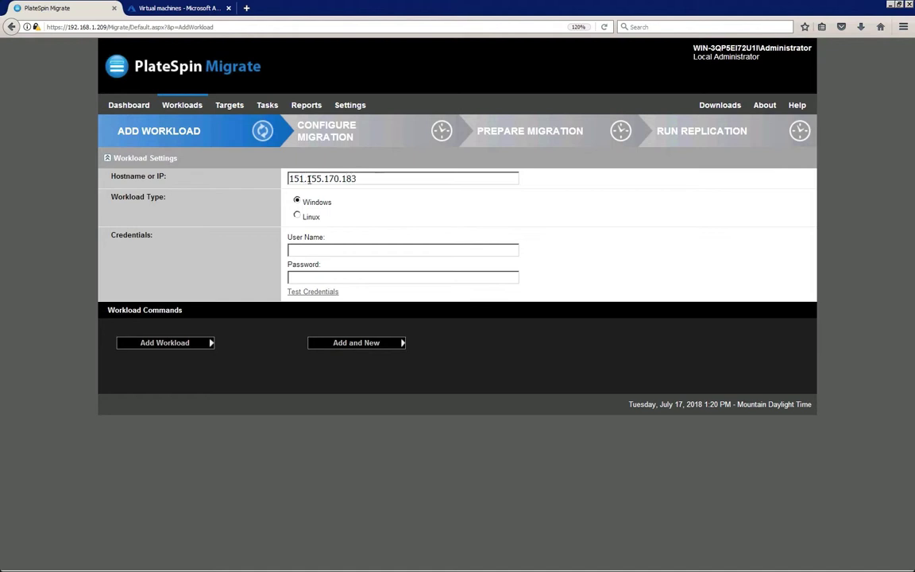
{"action": "left_click", "coordinate": [310, 250]}
{"action": "type", "text": "a\\administrator"}
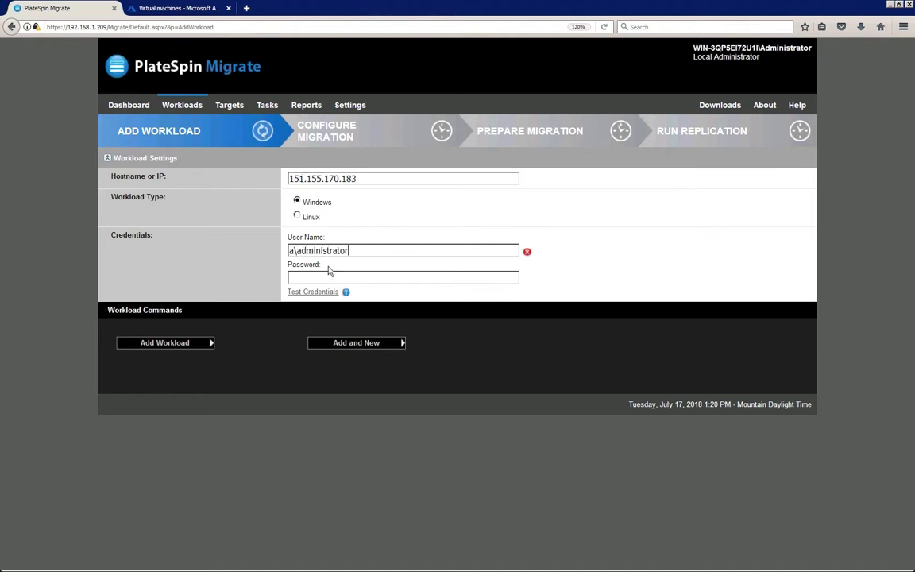
{"action": "left_click", "coordinate": [318, 276]}
{"action": "type", "text": "Password123!"}
{"action": "left_click", "coordinate": [313, 291]}
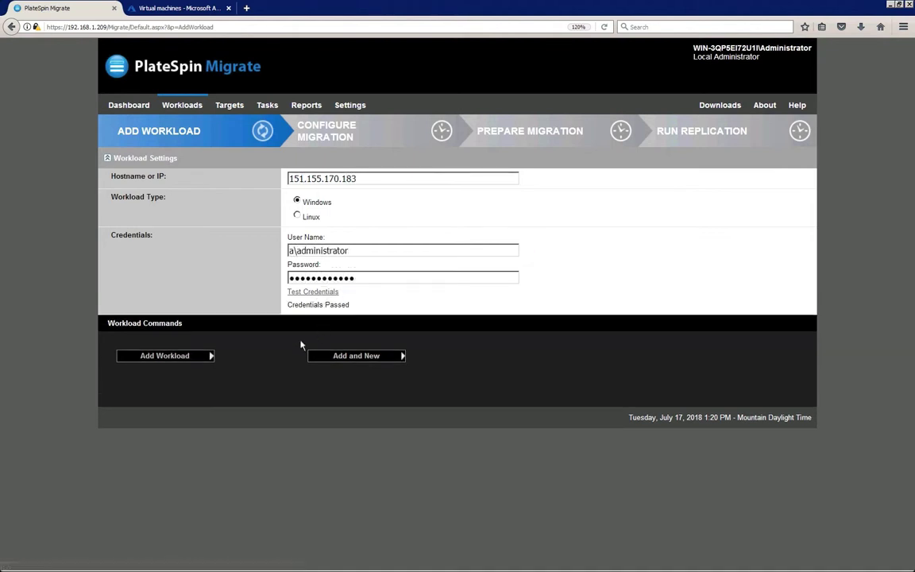
{"action": "left_click", "coordinate": [207, 357]}
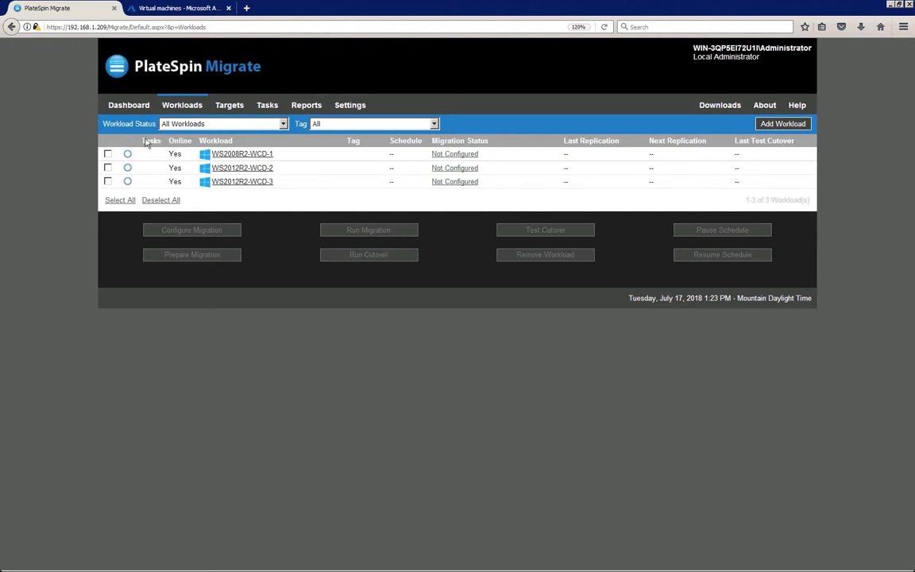
Select WS2008R2-WCD-1 and assign it the Central US target with full replication
{"action": "left_click", "coordinate": [107, 154]}
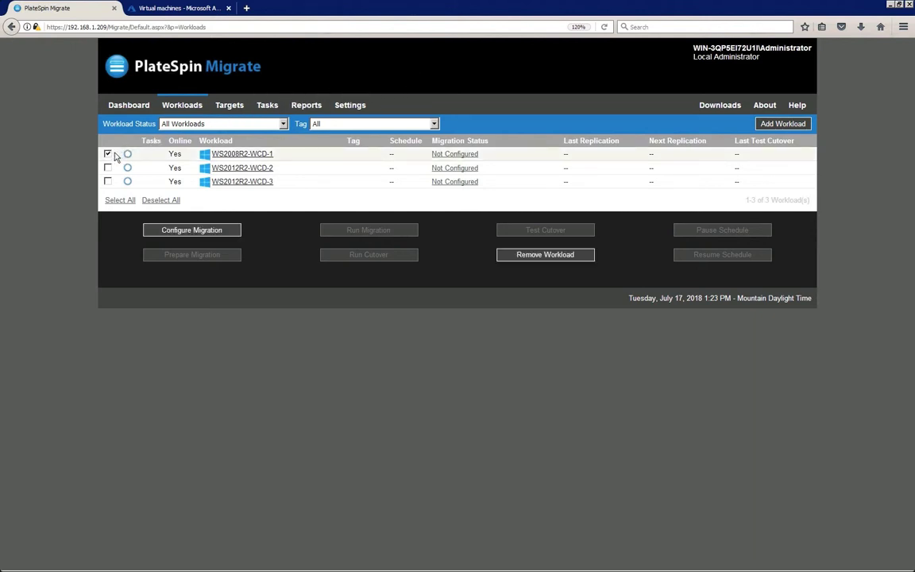
{"action": "left_click", "coordinate": [231, 231]}
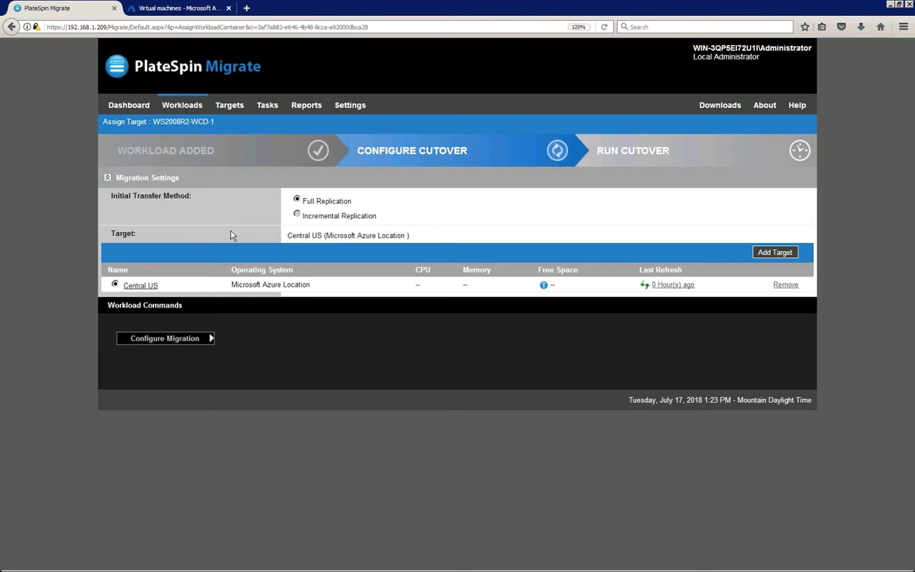
{"action": "left_click", "coordinate": [211, 338]}
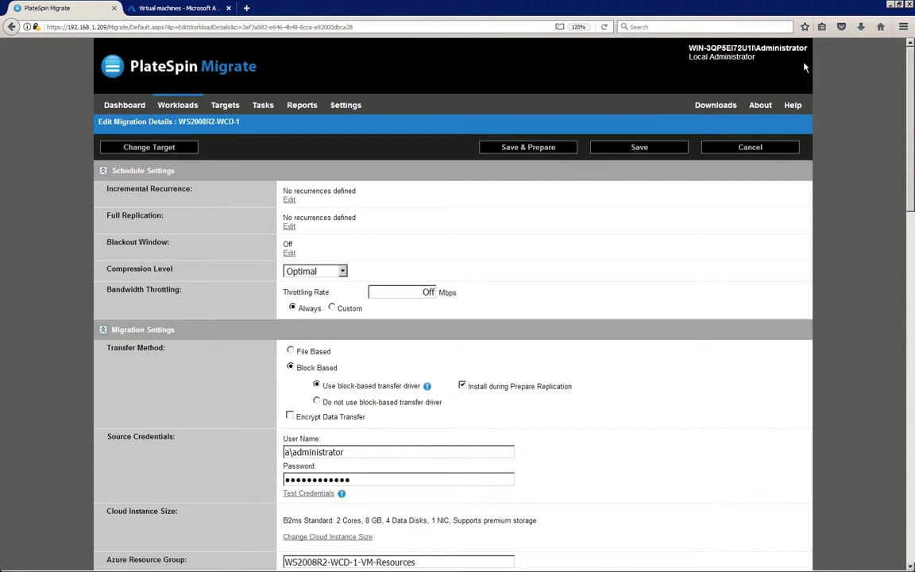
Scroll through WS2008R2-WCD-1's migration details to review its resource group and VM name
{"action": "left_click_drag", "start_coordinate": [911, 72], "coordinate": [911, 171]}
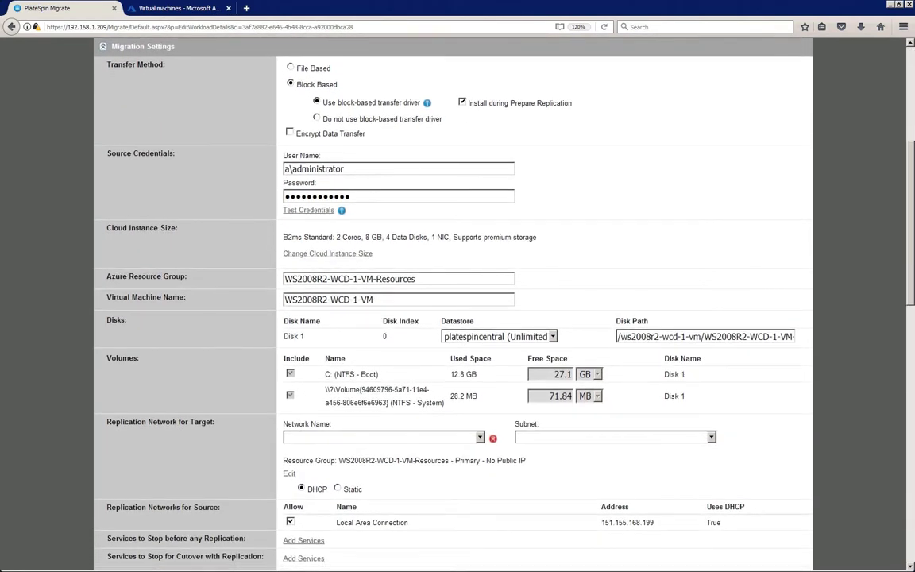
Browse the cloud instance sizes but keep B2ms Standard (2 Cores, 8 GB)
{"action": "left_click", "coordinate": [358, 256]}
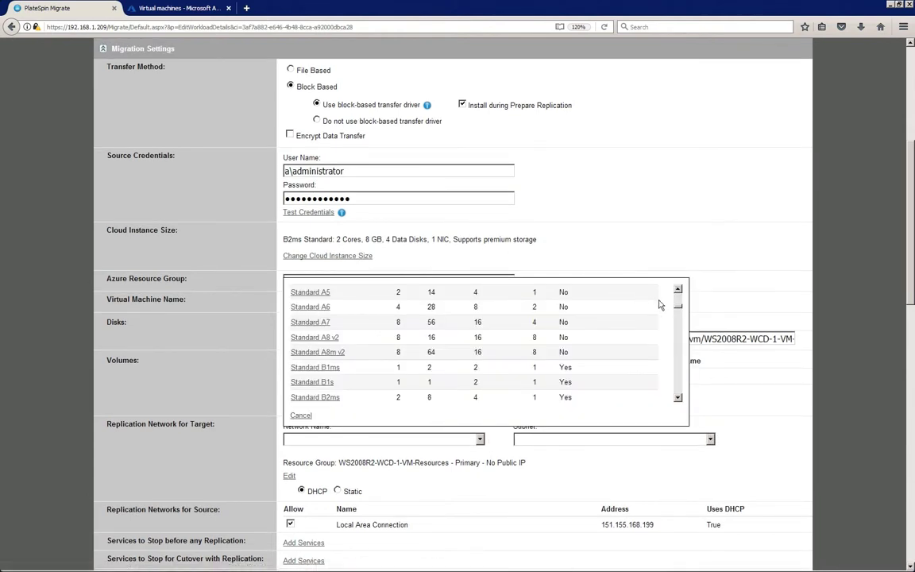
{"action": "left_click_drag", "start_coordinate": [678, 306], "coordinate": [678, 395]}
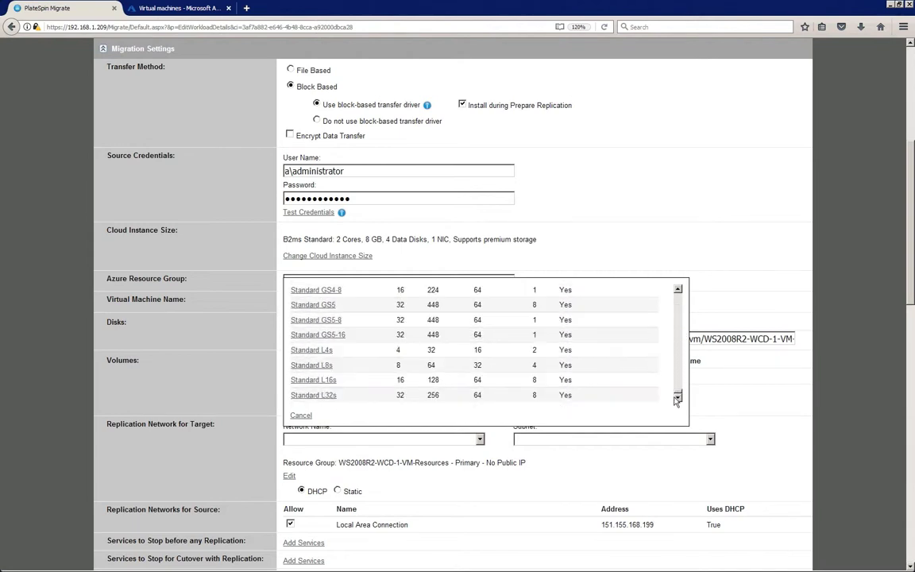
{"action": "left_click", "coordinate": [301, 416]}
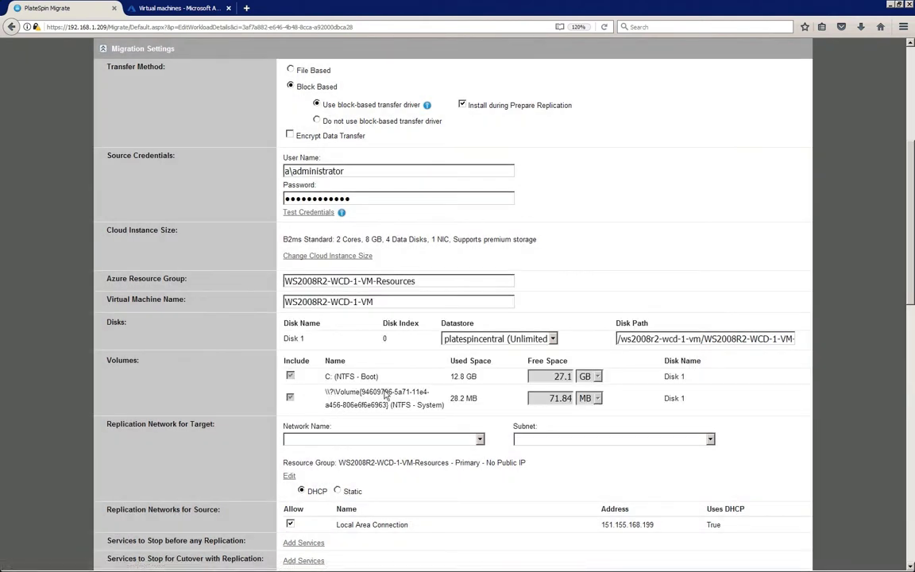
{"action": "left_click", "coordinate": [510, 281]}
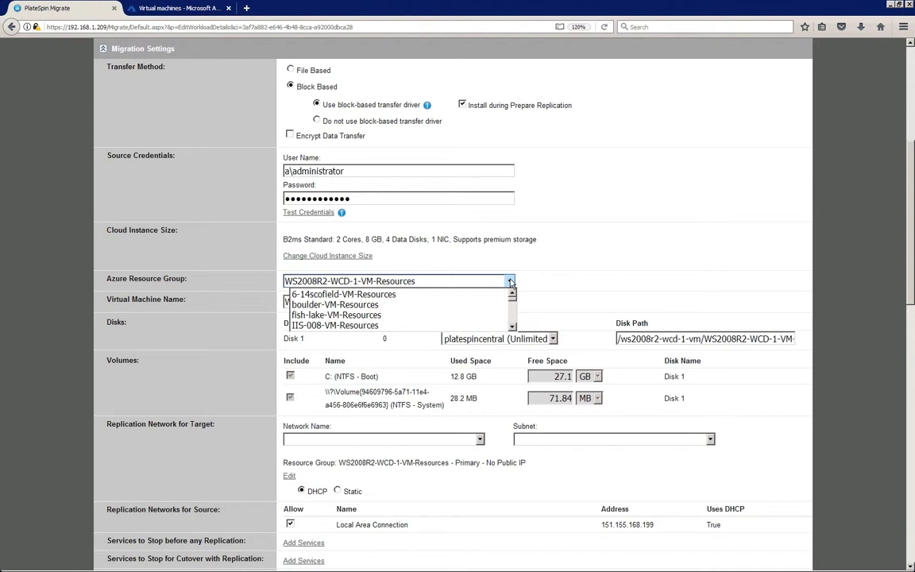
{"action": "left_click", "coordinate": [510, 282]}
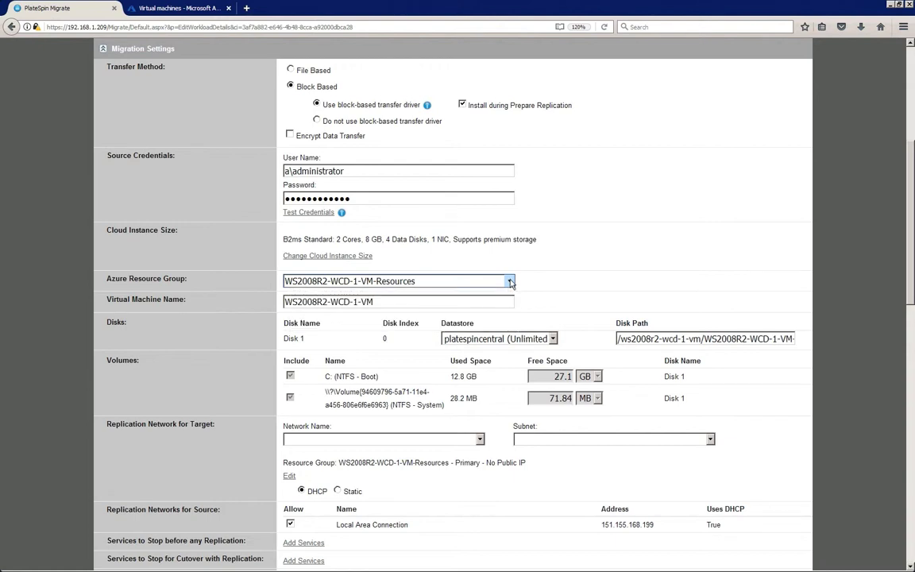
{"action": "left_click", "coordinate": [553, 340]}
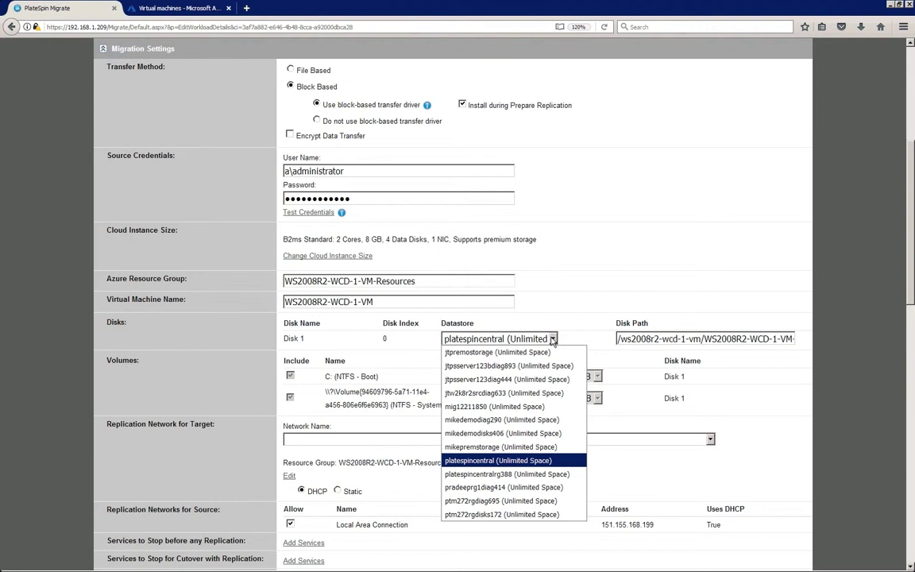
{"action": "left_click", "coordinate": [553, 341]}
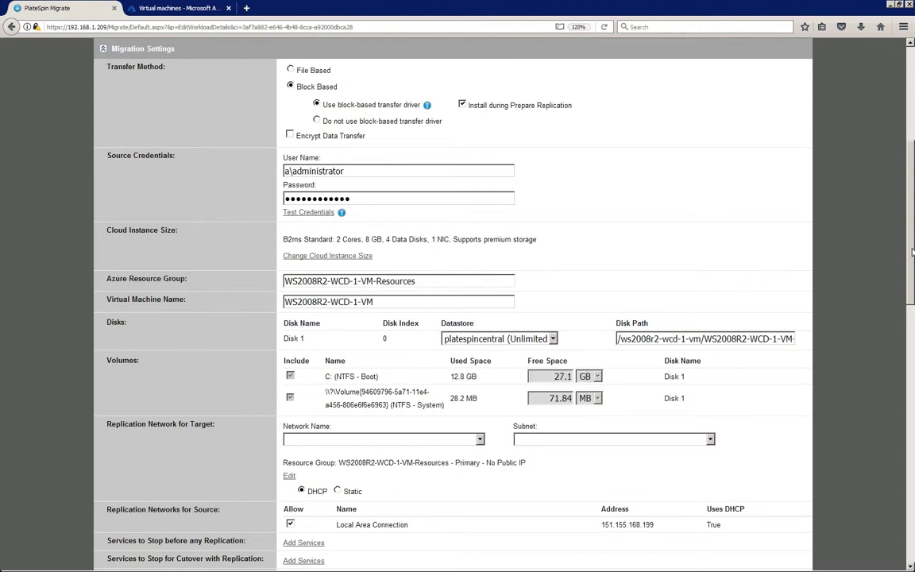
{"action": "scroll", "coordinate": [912, 253], "scroll_direction": "down", "scroll_amount": 5}
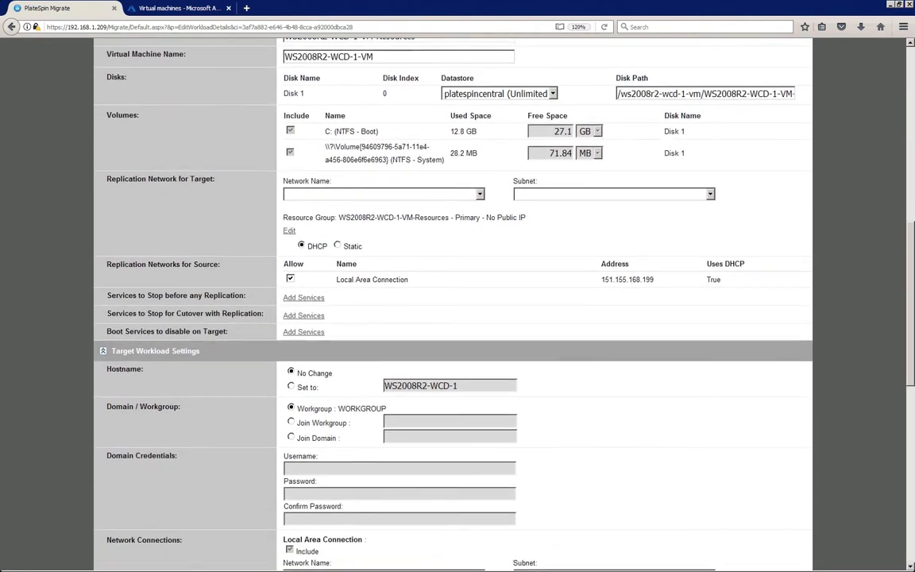
Set the target replication network to PlateSpinTest on Subnet3, leaving the resource group unchanged
{"action": "left_click", "coordinate": [481, 185]}
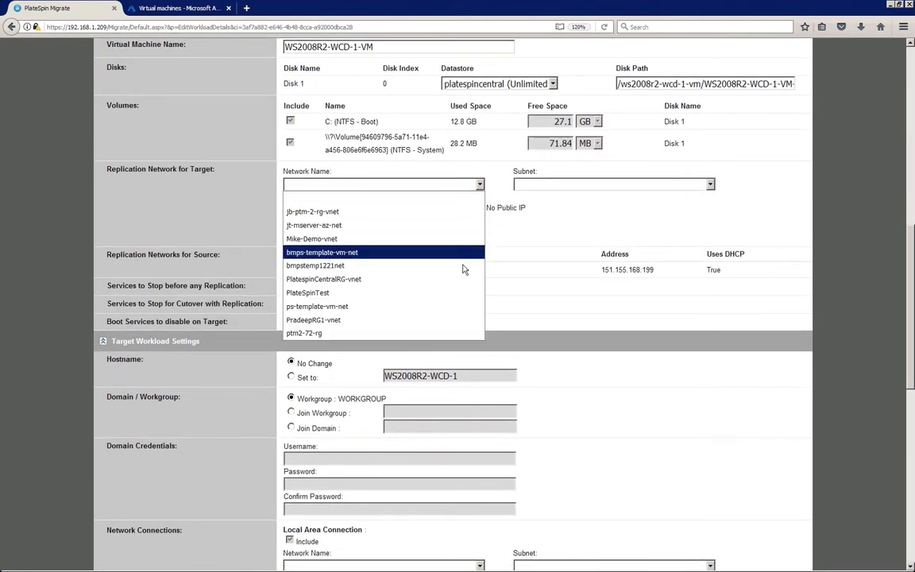
{"action": "left_click", "coordinate": [460, 298]}
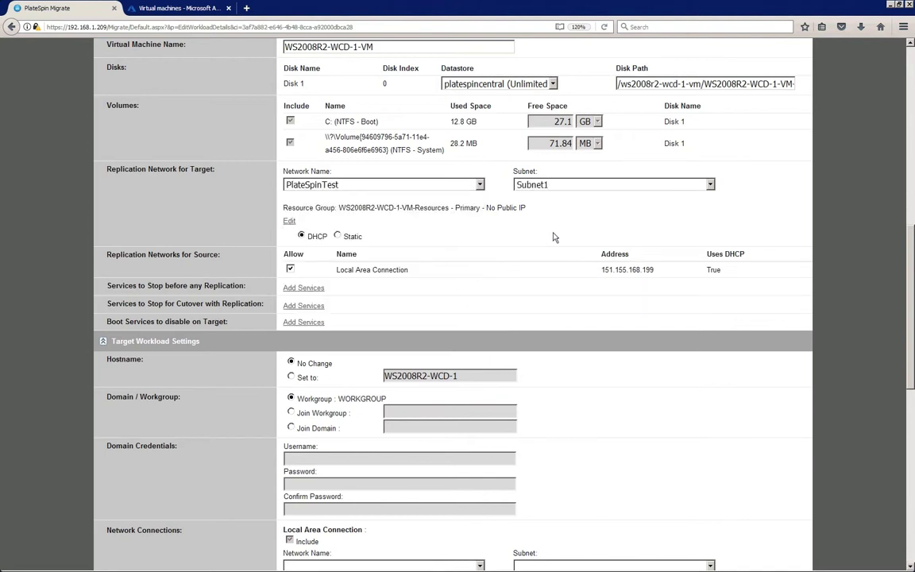
{"action": "left_click", "coordinate": [710, 186]}
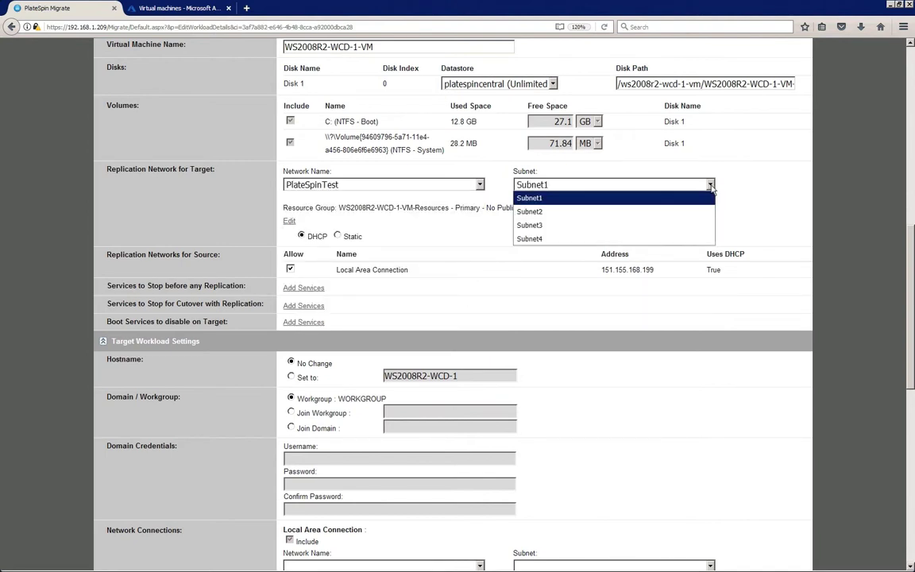
{"action": "left_click", "coordinate": [681, 226]}
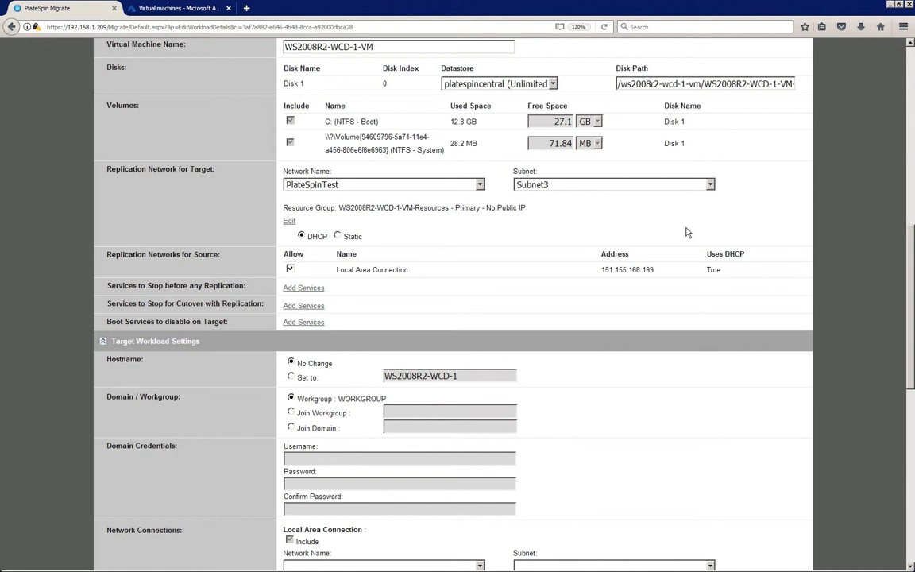
{"action": "left_click", "coordinate": [289, 221]}
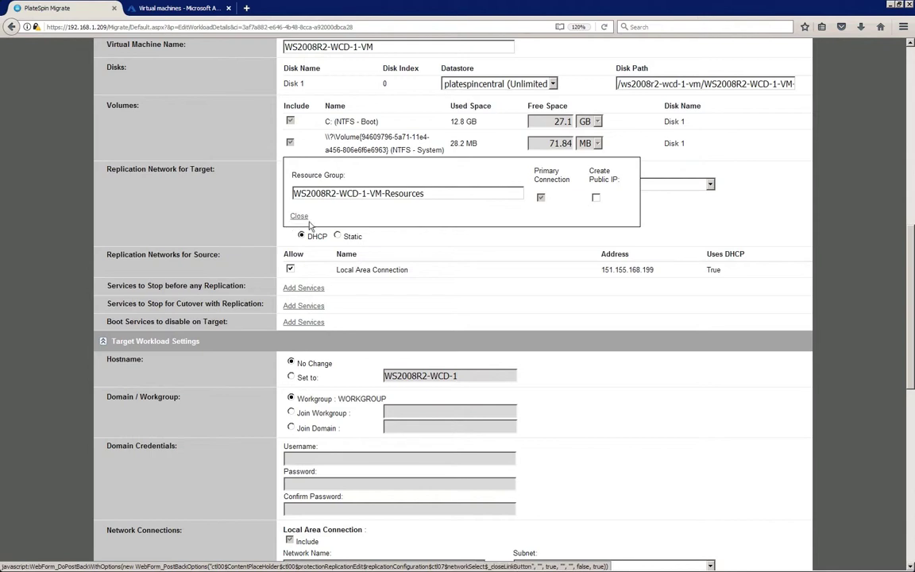
{"action": "left_click", "coordinate": [298, 215]}
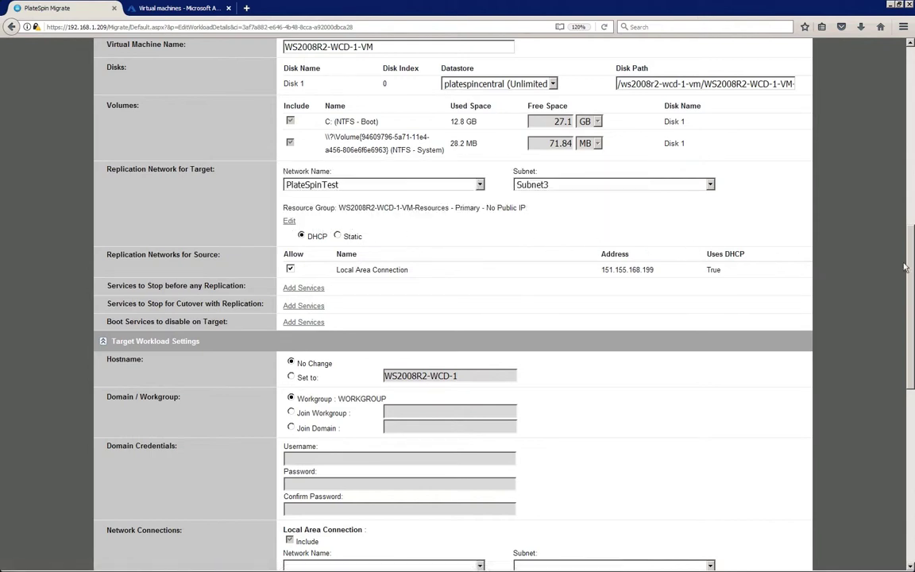
{"action": "left_click_drag", "start_coordinate": [911, 260], "coordinate": [911, 357]}
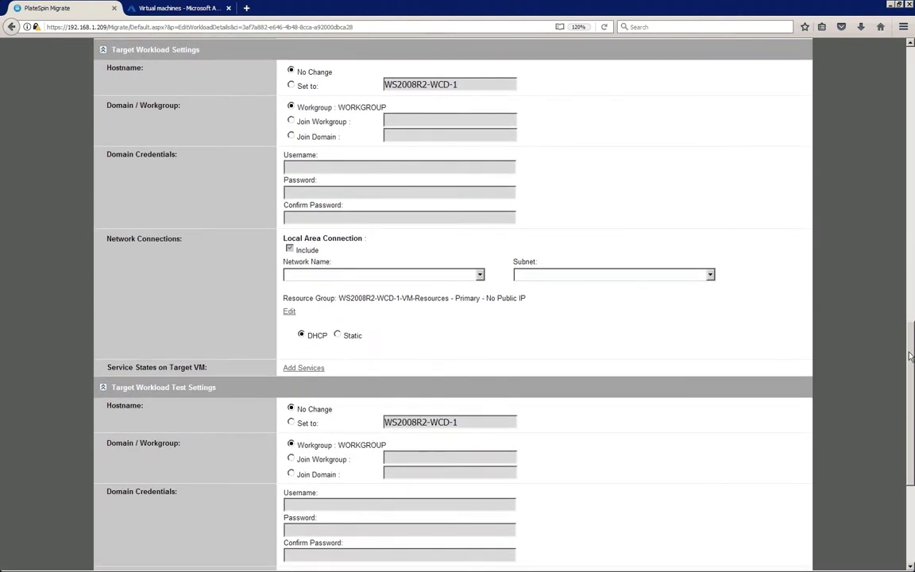
Connect the target's Local Area Connection to PlateSpinTest on Subnet3, keeping the resource group
{"action": "left_click", "coordinate": [480, 275]}
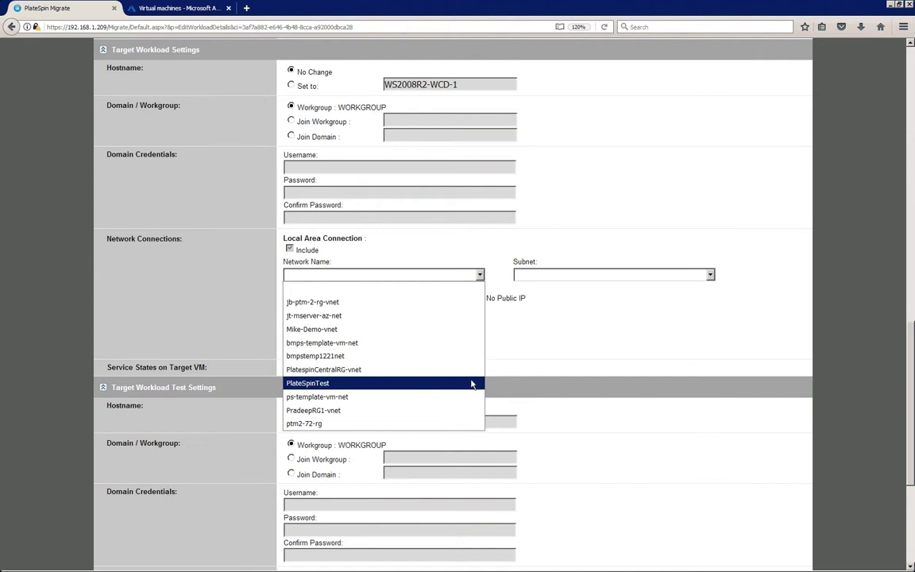
{"action": "left_click", "coordinate": [472, 384]}
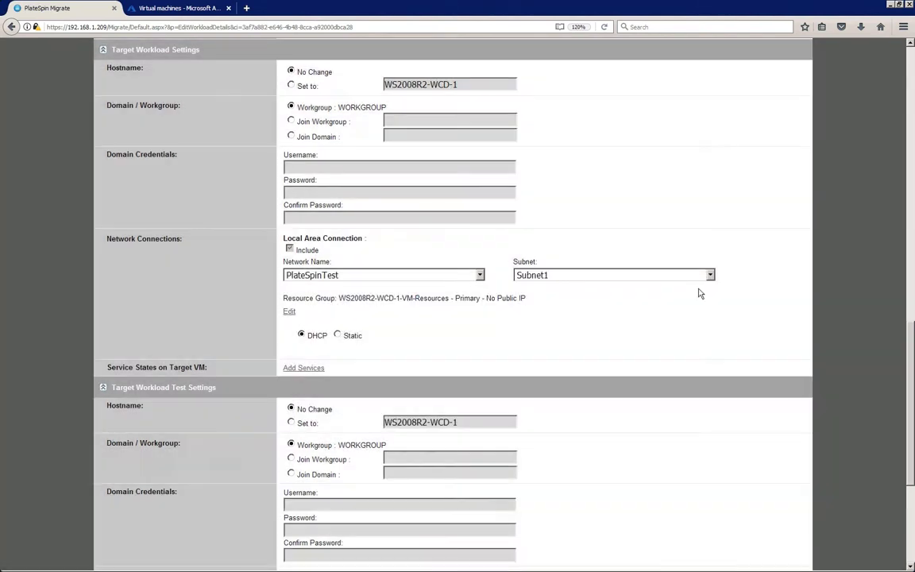
{"action": "left_click", "coordinate": [711, 277]}
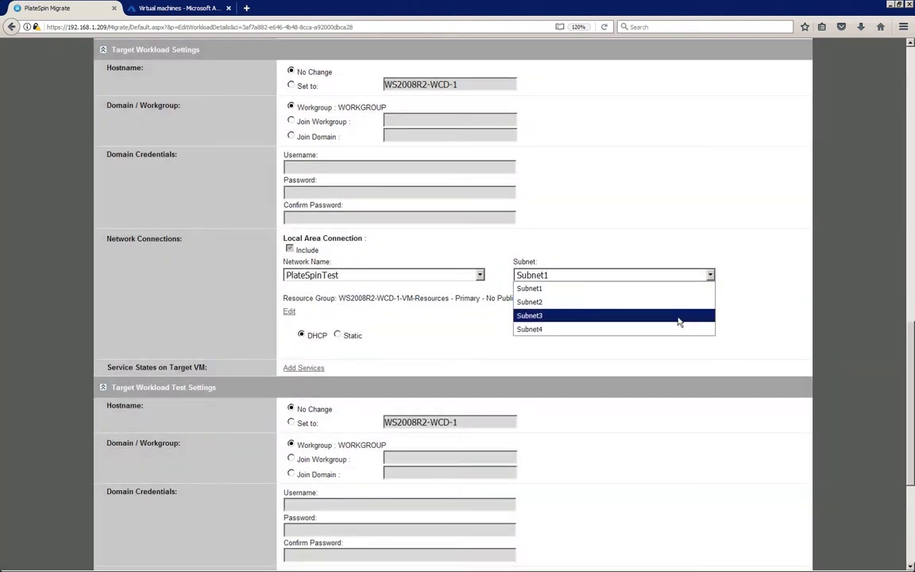
{"action": "left_click", "coordinate": [679, 317]}
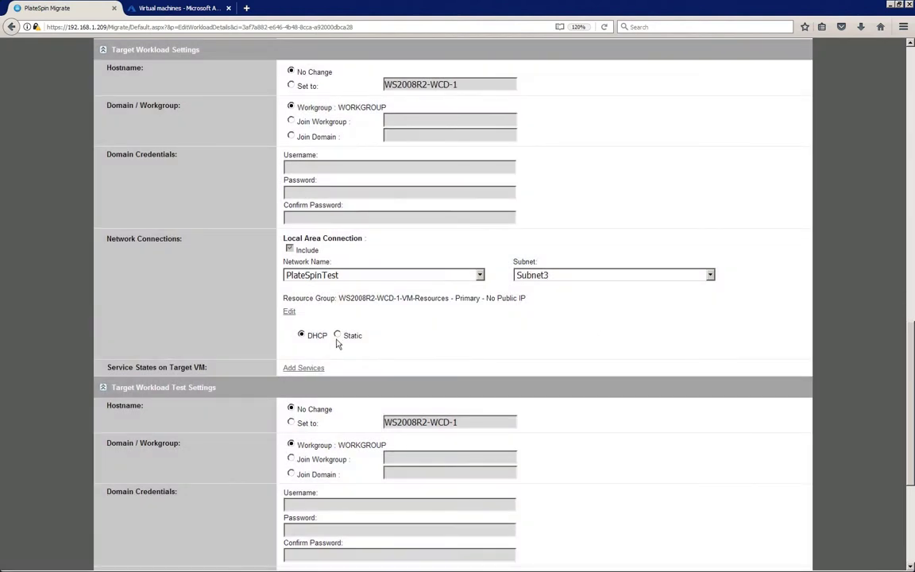
{"action": "left_click", "coordinate": [287, 313]}
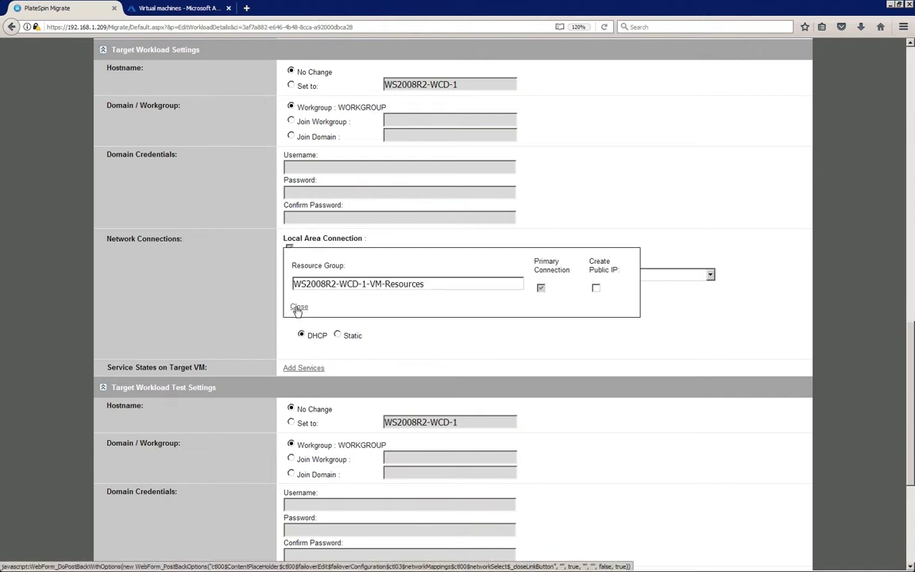
{"action": "left_click", "coordinate": [299, 307]}
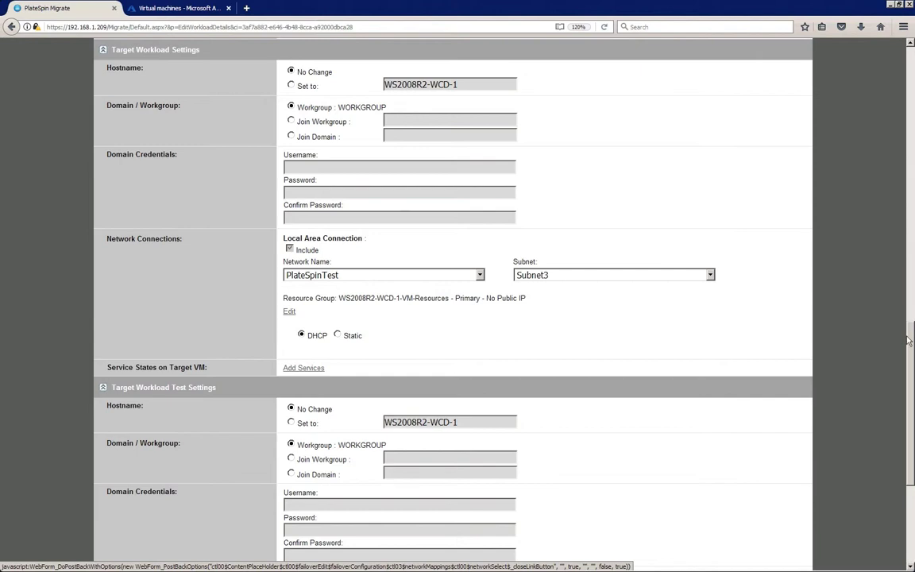
{"action": "scroll", "coordinate": [910, 340], "scroll_direction": "down", "scroll_amount": 5}
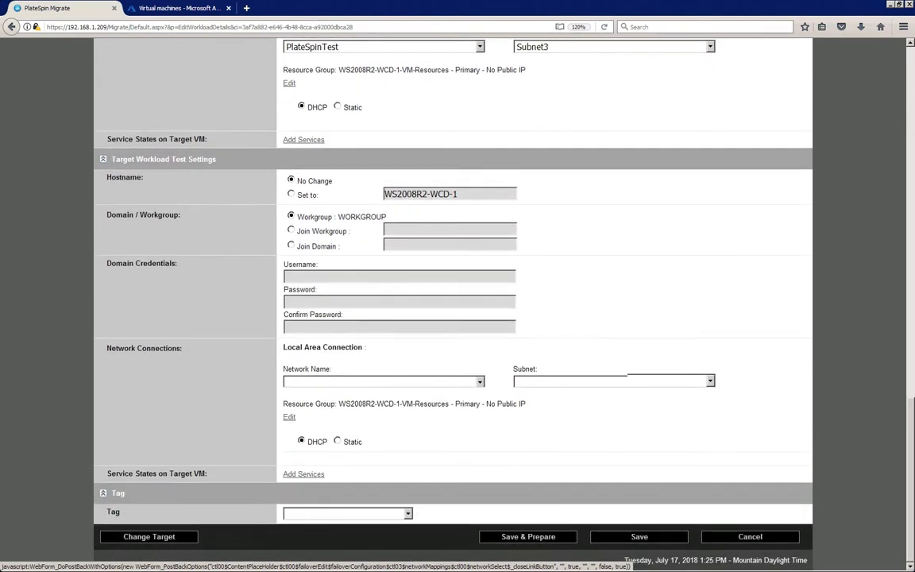
Set the test network to PlateSpinTest on Subnet3, then save and prepare the migration
{"action": "left_click", "coordinate": [479, 381]}
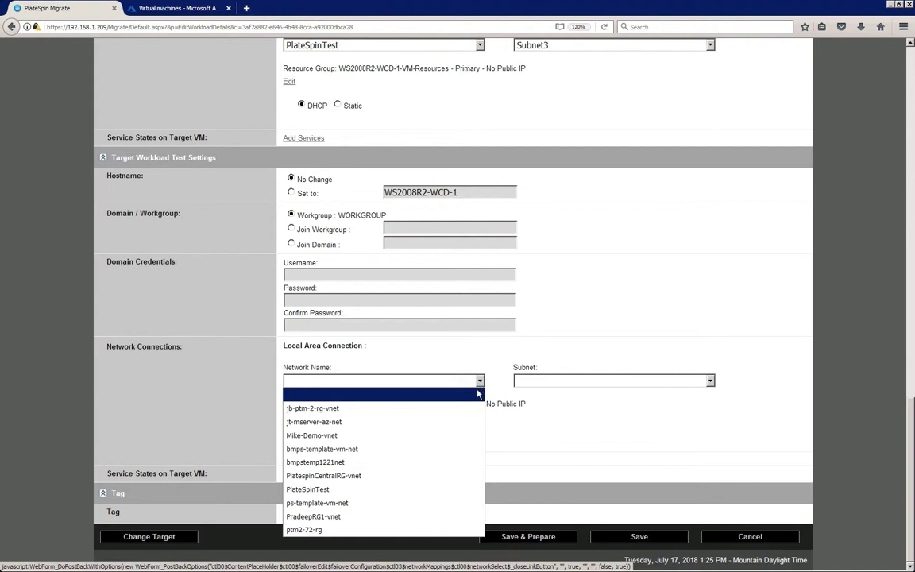
{"action": "left_click", "coordinate": [469, 489]}
{"action": "left_click", "coordinate": [710, 381]}
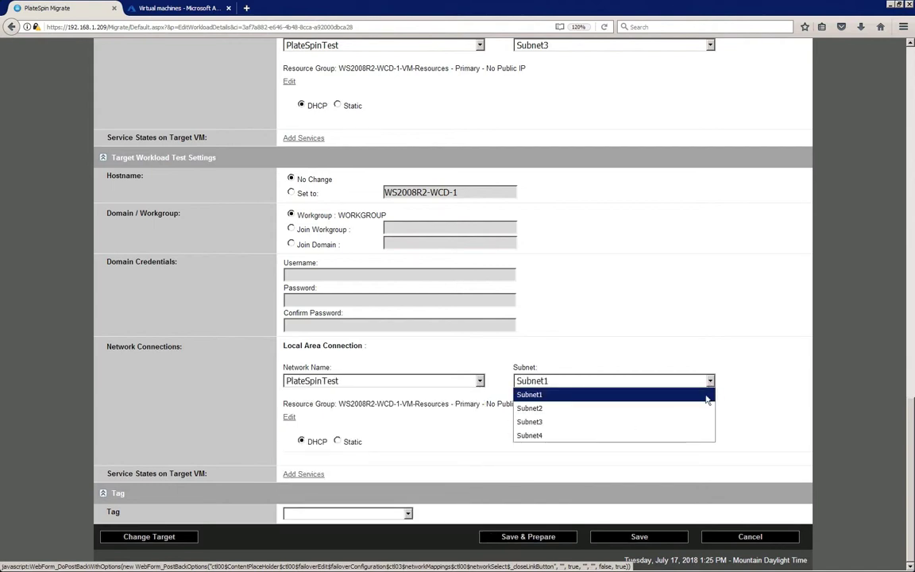
{"action": "left_click", "coordinate": [702, 426]}
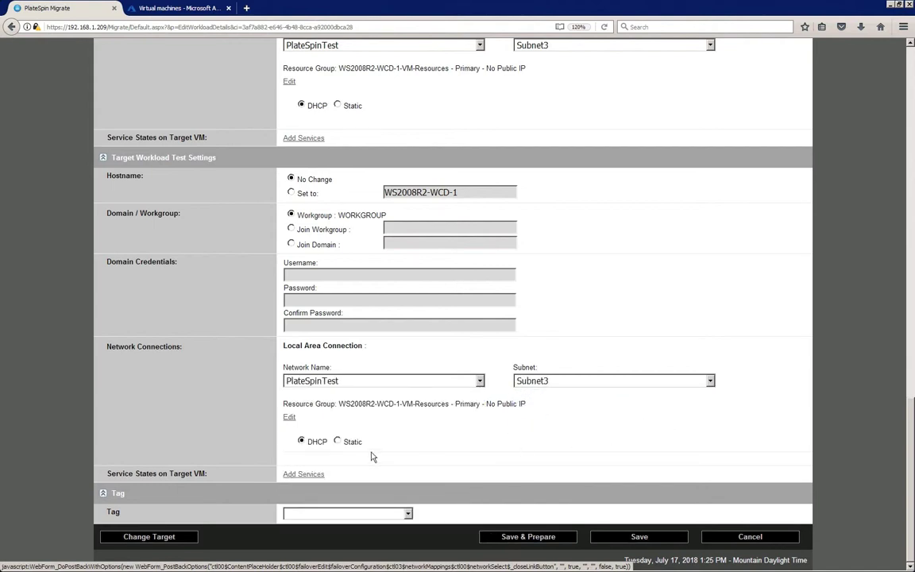
{"action": "left_click", "coordinate": [290, 419]}
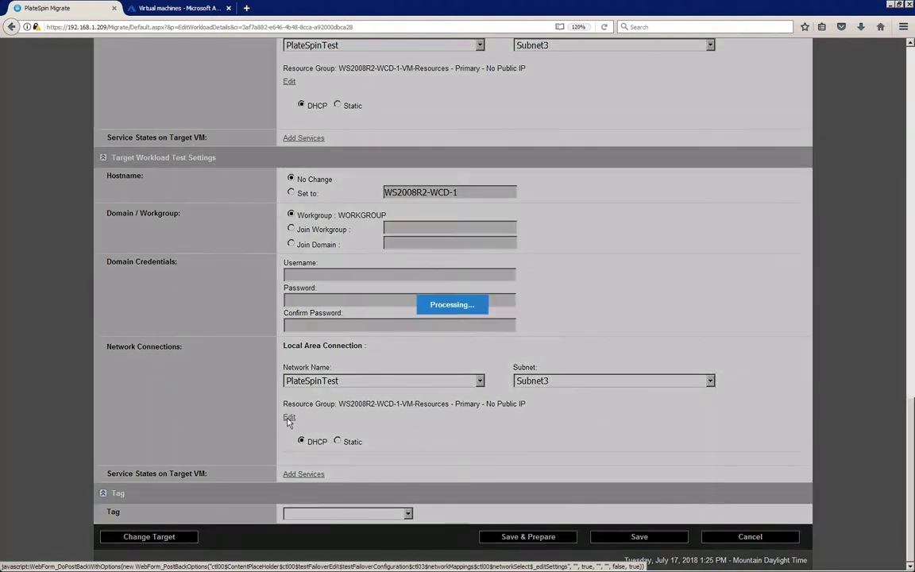
{"action": "left_click", "coordinate": [299, 414]}
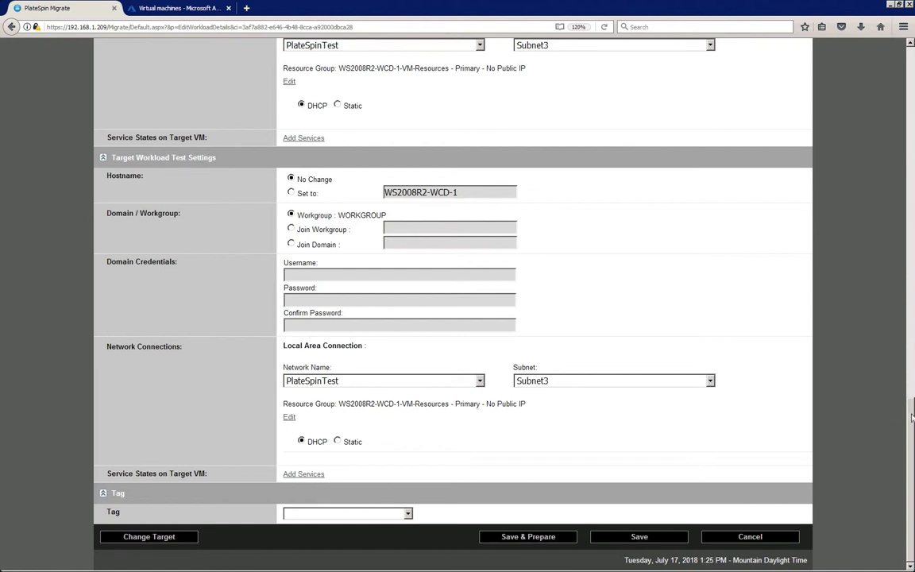
{"action": "left_click", "coordinate": [567, 540]}
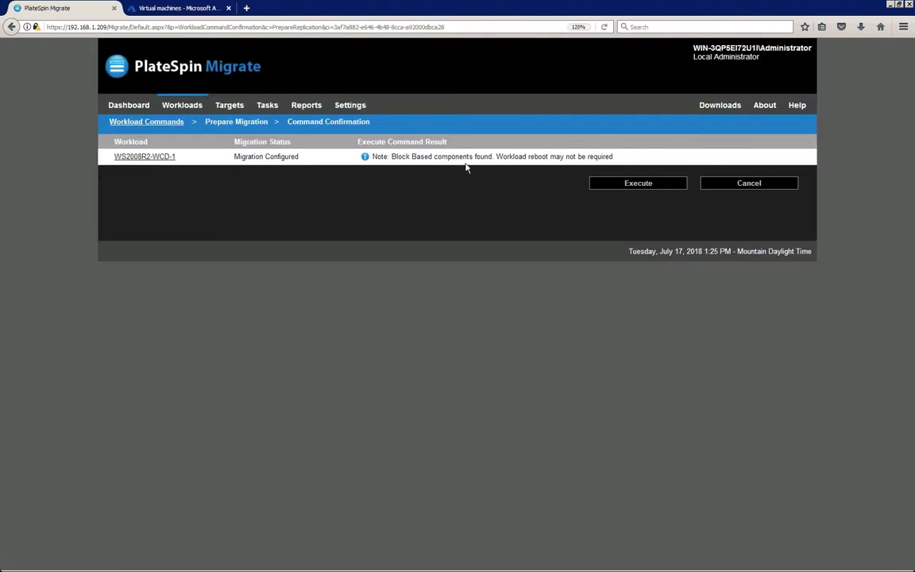
Execute Prepare Migration for WS2008R2-WCD-1, then start Run Migration without post-replication cutover
{"action": "left_click", "coordinate": [612, 183]}
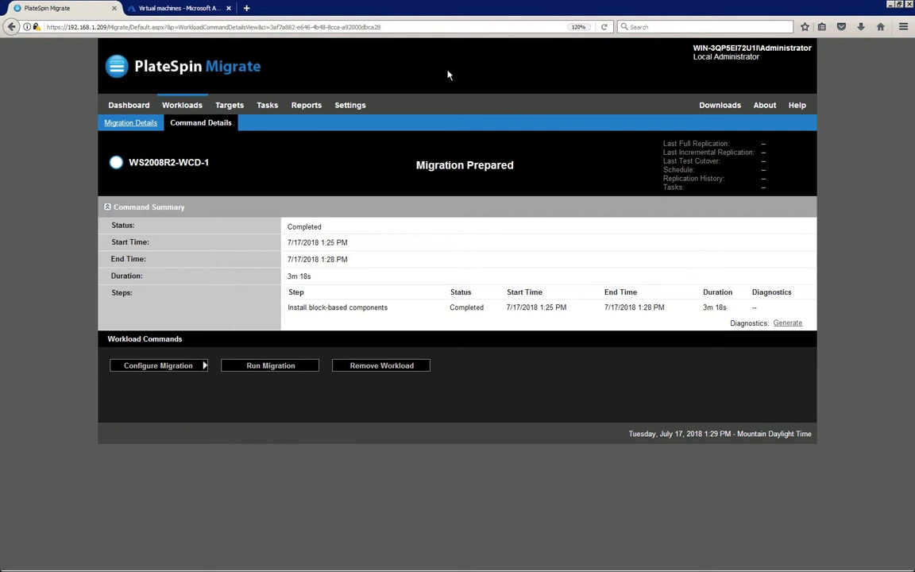
{"action": "left_click", "coordinate": [310, 368]}
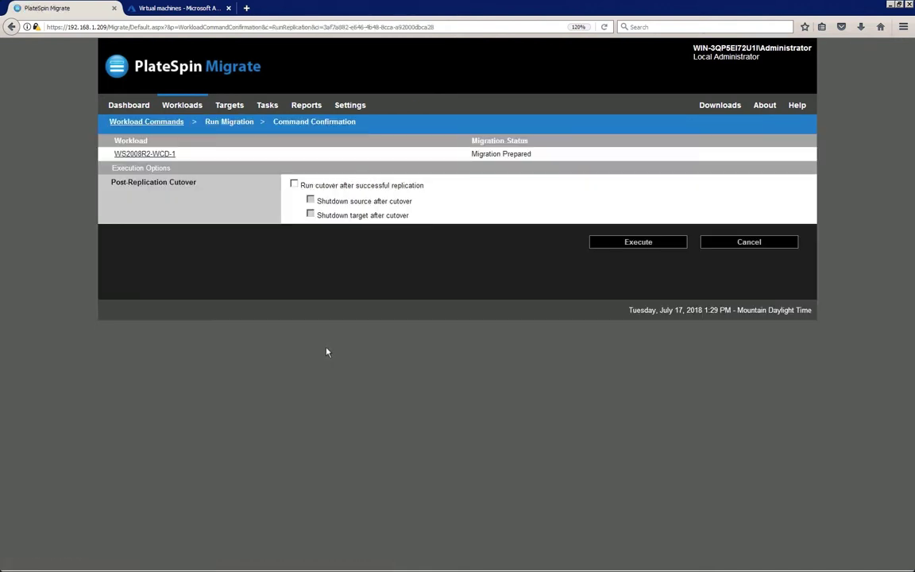
Run the full replication of WS2008R2-WCD-1, then start its test cutover
{"action": "left_click", "coordinate": [606, 243]}
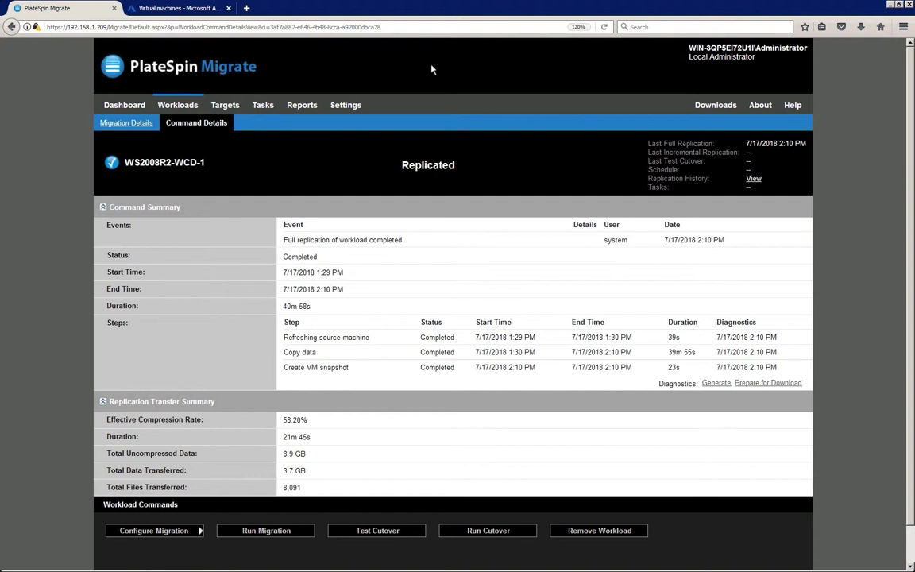
{"action": "left_click", "coordinate": [407, 532]}
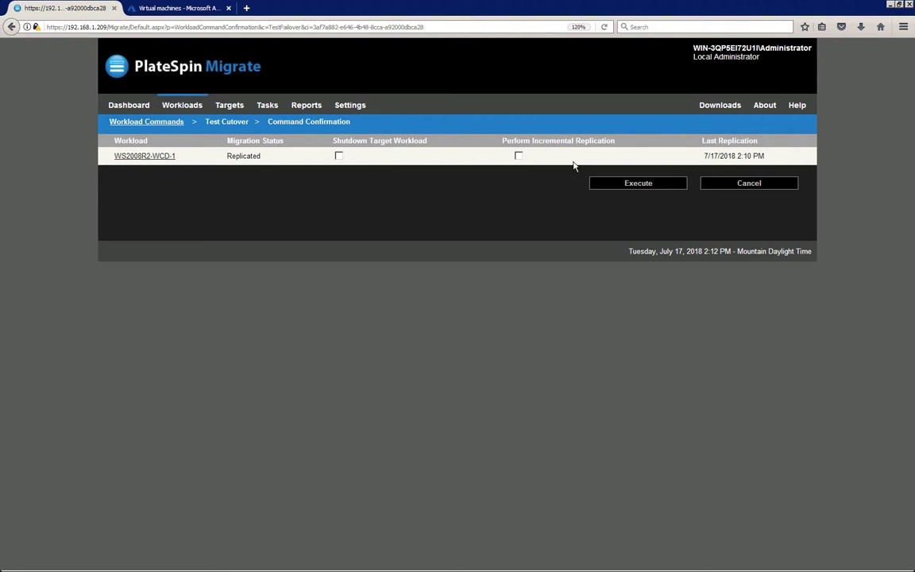
Execute the WS2008R2-WCD-1 test cutover, then go to the Azure virtual machines list
{"action": "left_click", "coordinate": [606, 185]}
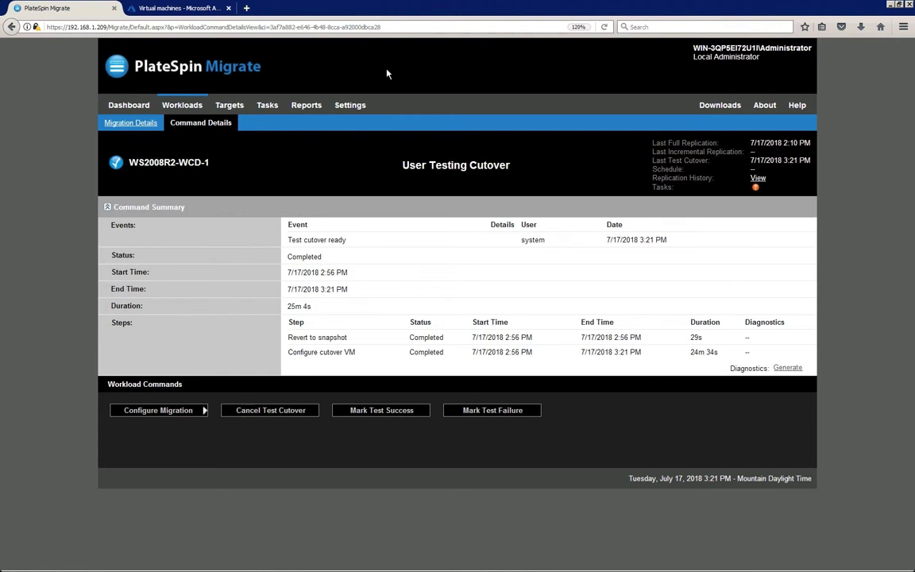
{"action": "left_click", "coordinate": [173, 9]}
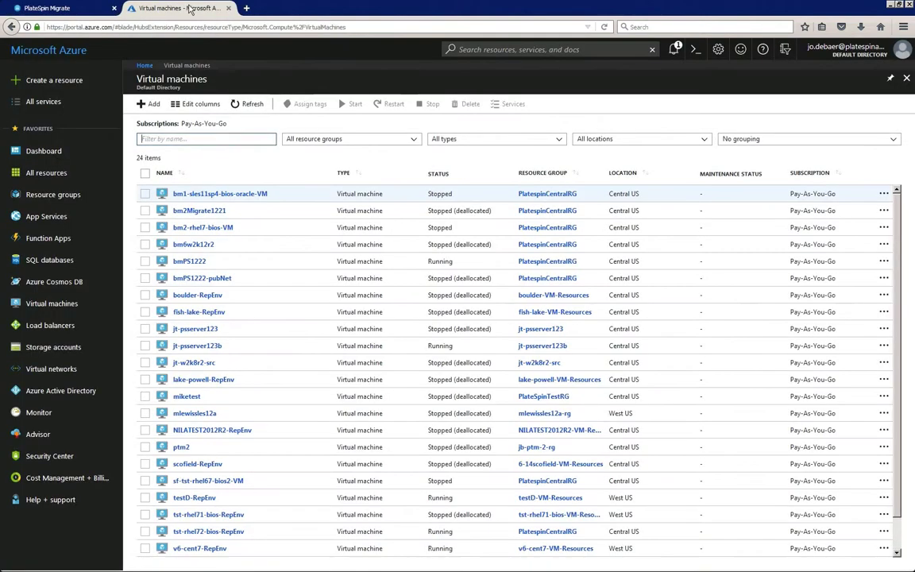
Filter Azure VMs by '2008', open WS2008R2-WCD-1-VM and download its RDP file
{"action": "left_click", "coordinate": [188, 138]}
{"action": "type", "text": "2008"}
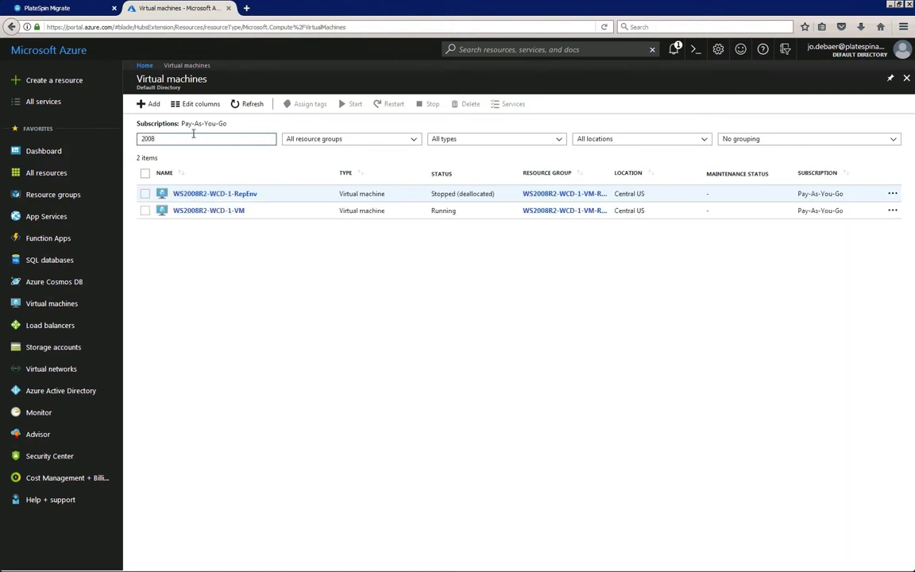
{"action": "left_click", "coordinate": [202, 212]}
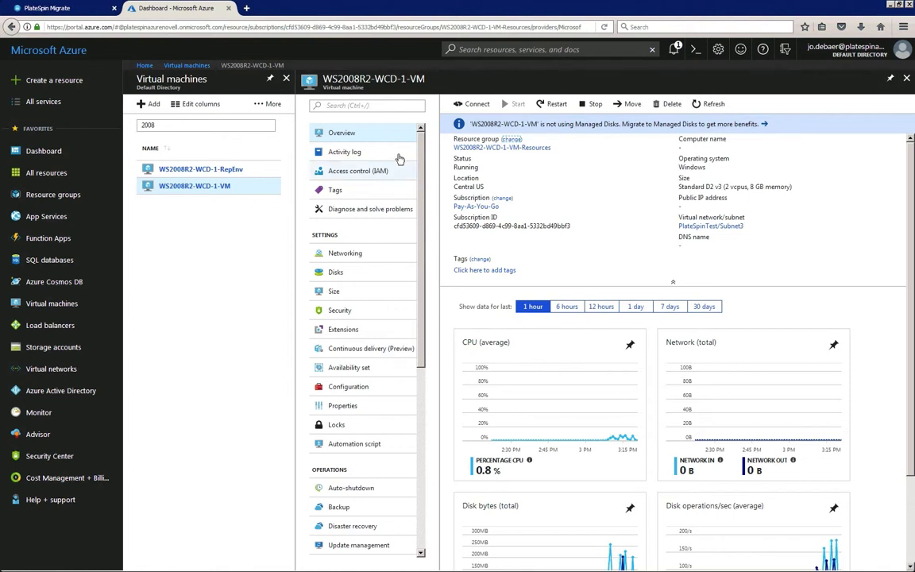
{"action": "left_click", "coordinate": [477, 104]}
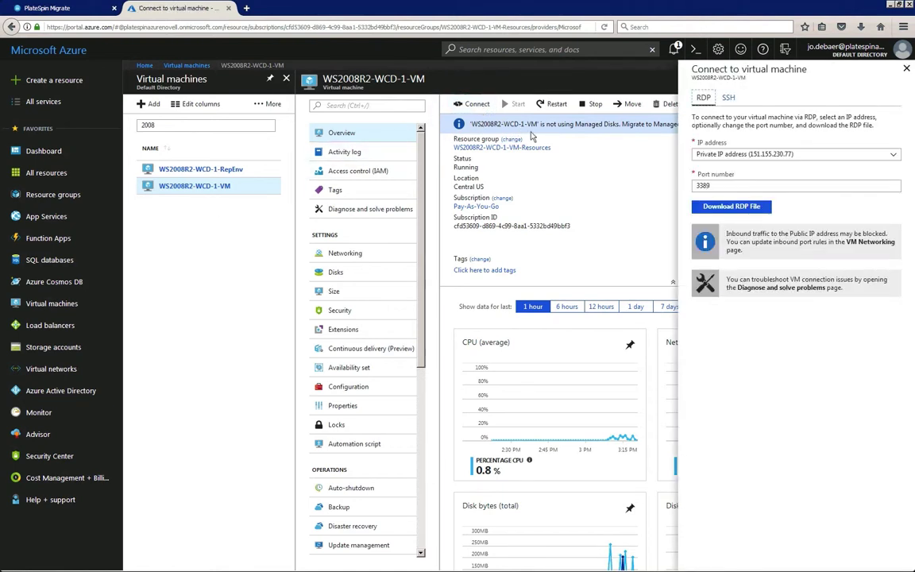
{"action": "left_click", "coordinate": [704, 210]}
{"action": "left_click", "coordinate": [279, 218]}
Open the downloaded RDP file, accept the publisher warning and enter username administrator
{"action": "left_click", "coordinate": [863, 29]}
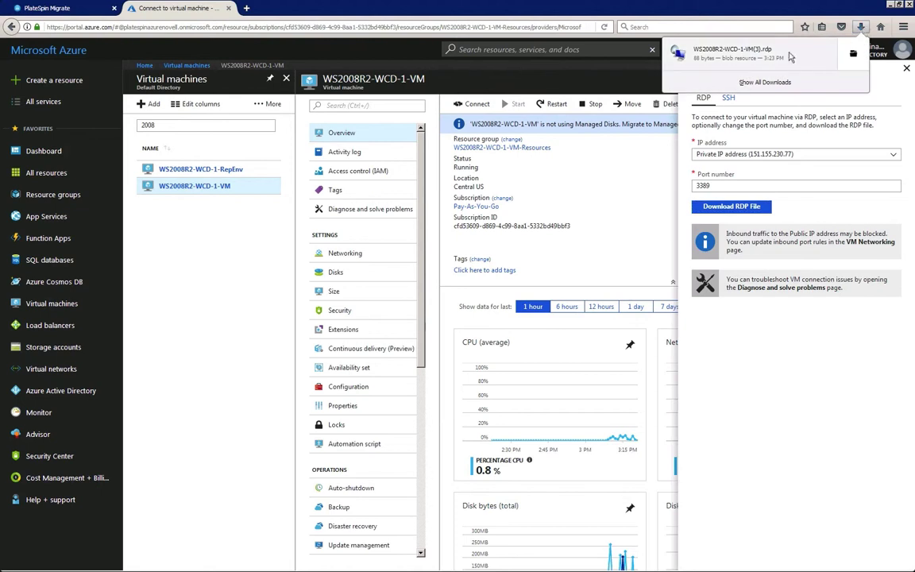
{"action": "left_click", "coordinate": [694, 50]}
{"action": "left_click", "coordinate": [467, 354]}
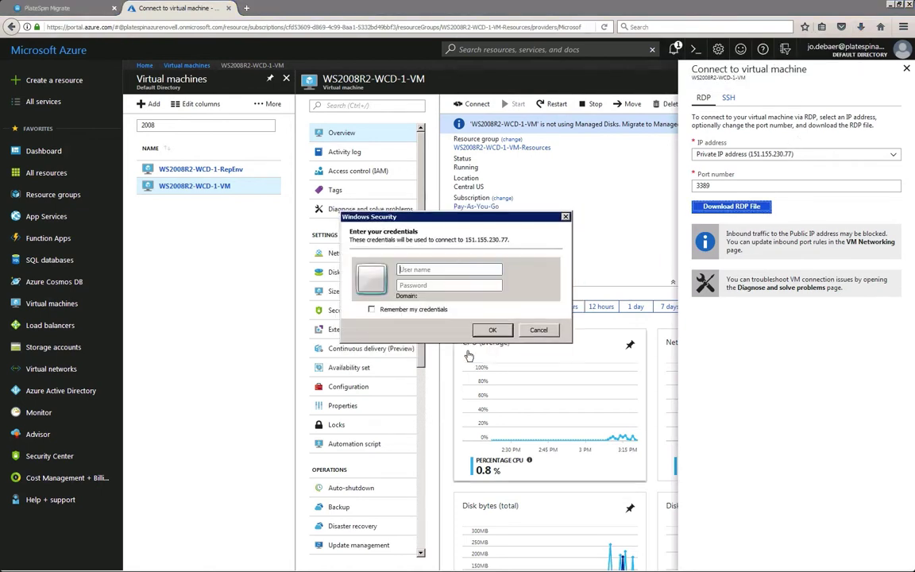
{"action": "type", "text": "administrator"}
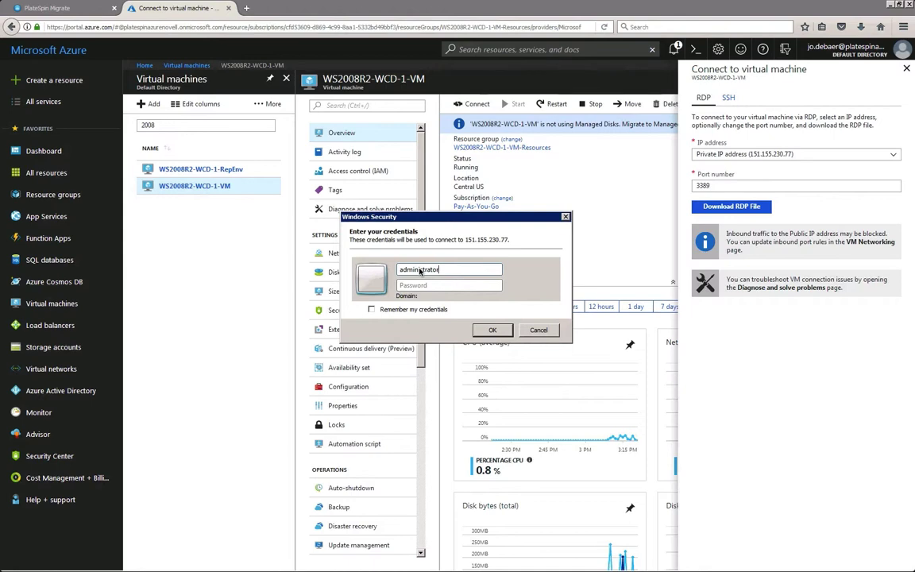
{"action": "key", "text": "Tab"}
Enter the account password, reach the test VM's desktop, then disconnect the remote session
{"action": "type", "text": "Passw0rd!"}
{"action": "left_click", "coordinate": [491, 330]}
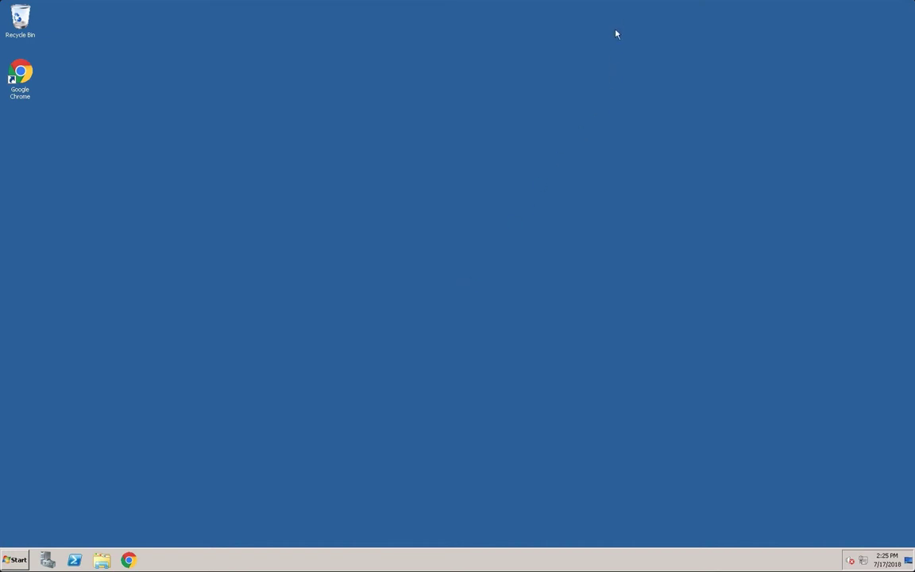
{"action": "mouse_move", "coordinate": [615, 3]}
{"action": "left_click", "coordinate": [667, 4]}
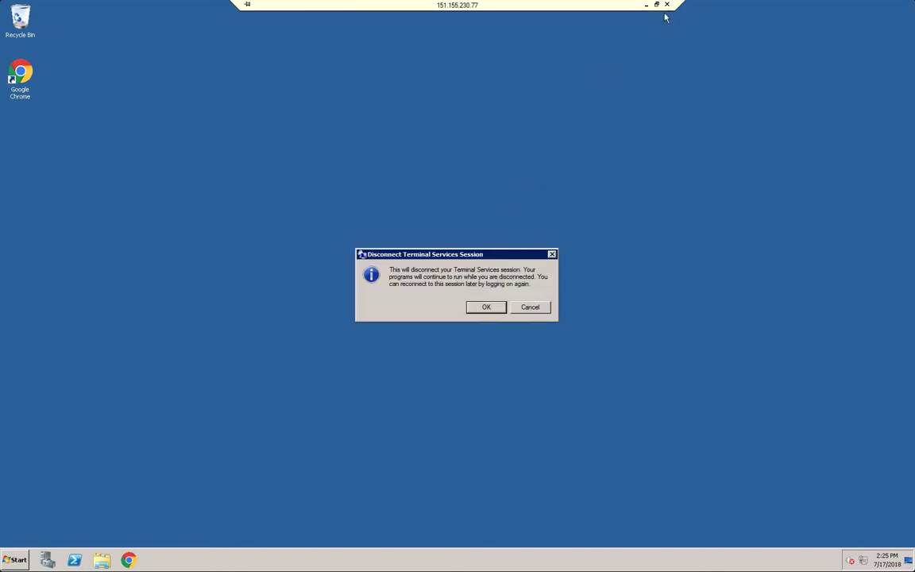
{"action": "left_click", "coordinate": [488, 307]}
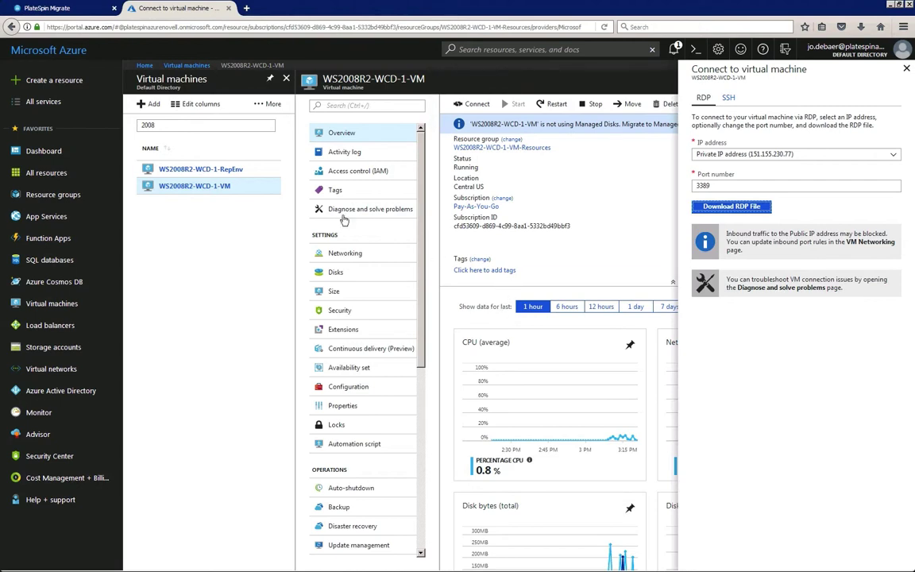
Back in PlateSpin, mark the WS2008R2-WCD-1 test cutover successful and start Run Cutover
{"action": "left_click", "coordinate": [112, 11]}
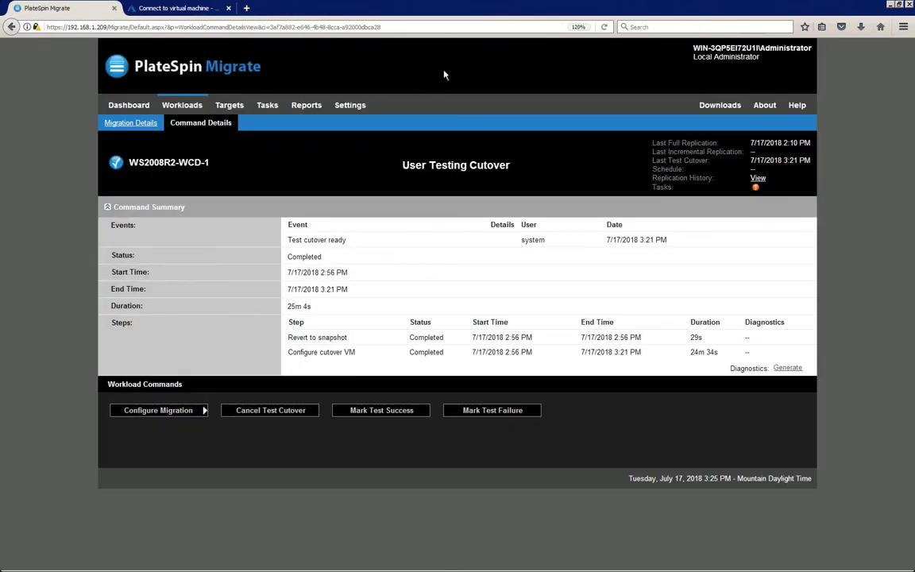
{"action": "left_click", "coordinate": [423, 411]}
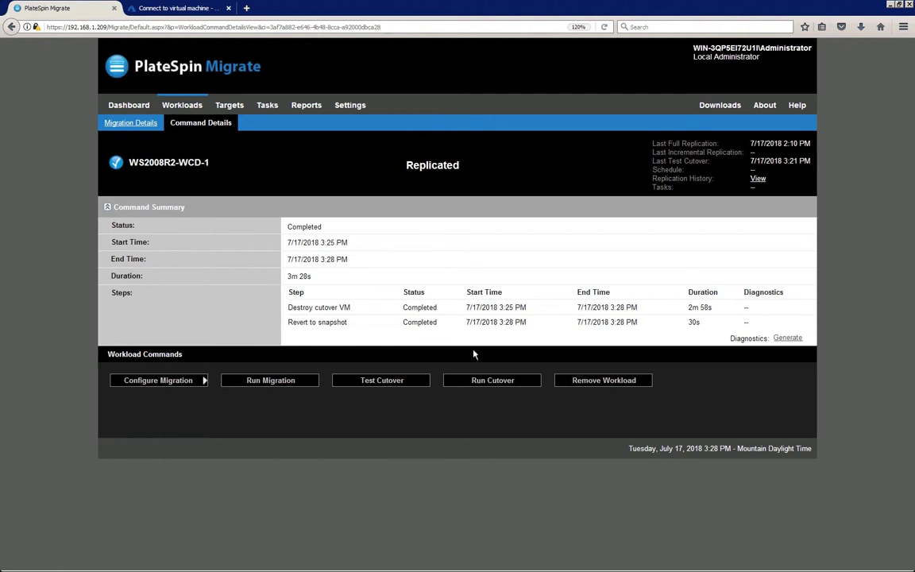
{"action": "left_click", "coordinate": [463, 382]}
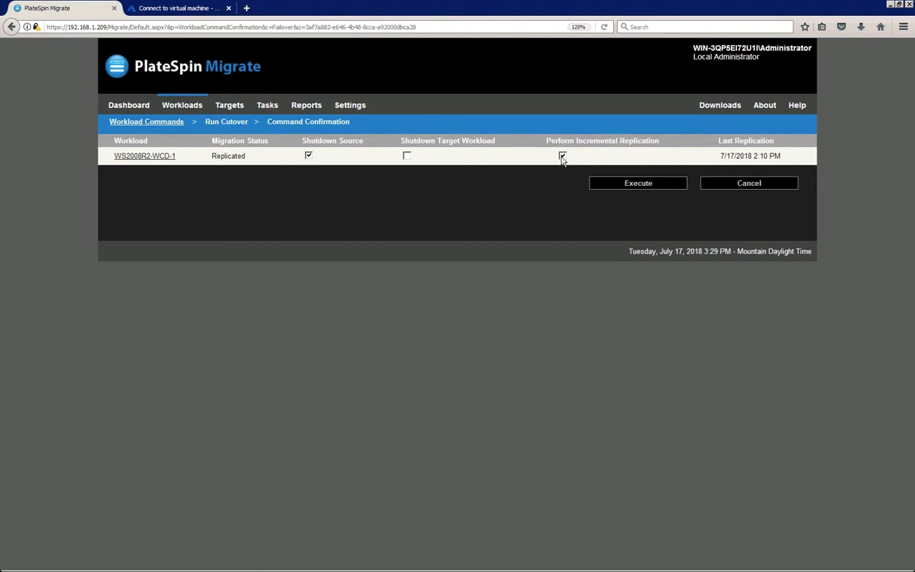
Execute the final cutover of WS2008R2-WCD-1, review its completion, then open the Azure VM list
{"action": "left_click", "coordinate": [610, 183]}
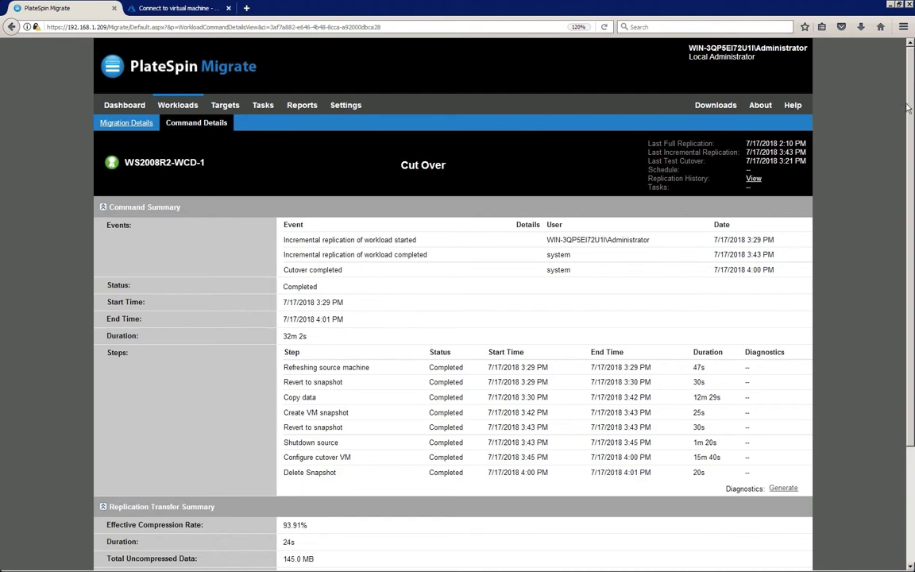
{"action": "scroll", "coordinate": [912, 120], "scroll_direction": "down", "scroll_amount": 2}
{"action": "scroll", "coordinate": [912, 121], "scroll_direction": "down", "scroll_amount": 3}
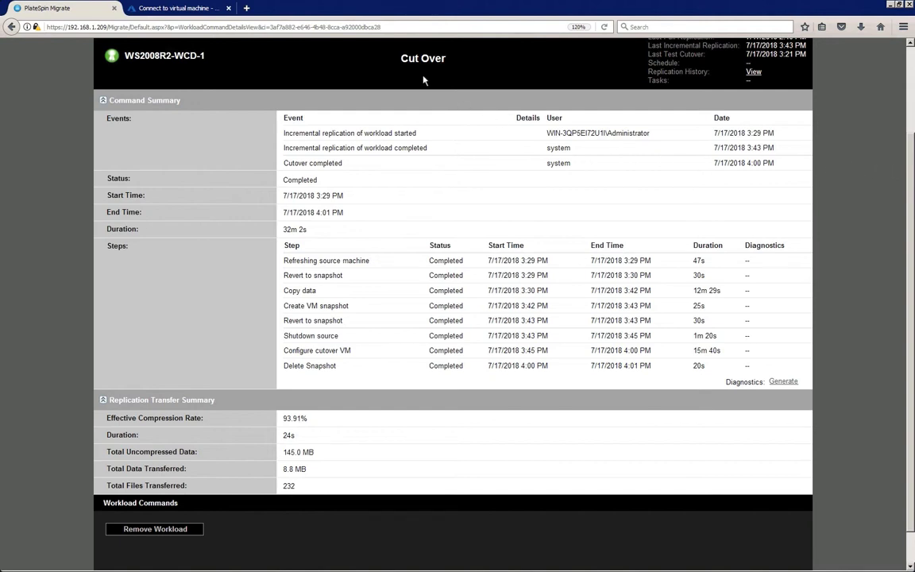
{"action": "left_click", "coordinate": [174, 10]}
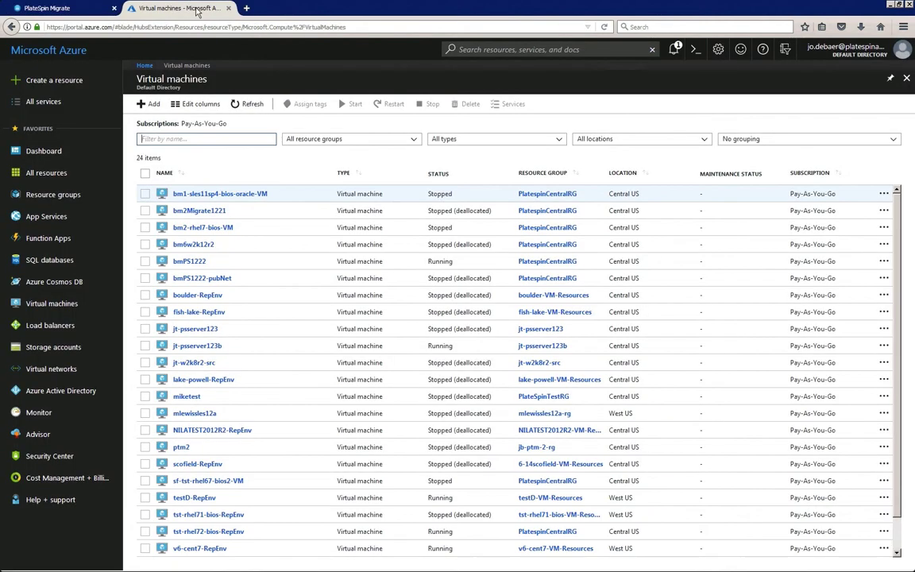
Filter Azure VMs by '2008', open WS2008R2-WCD-1-VM and download its RDP file
{"action": "left_click", "coordinate": [215, 137]}
{"action": "type", "text": "2008"}
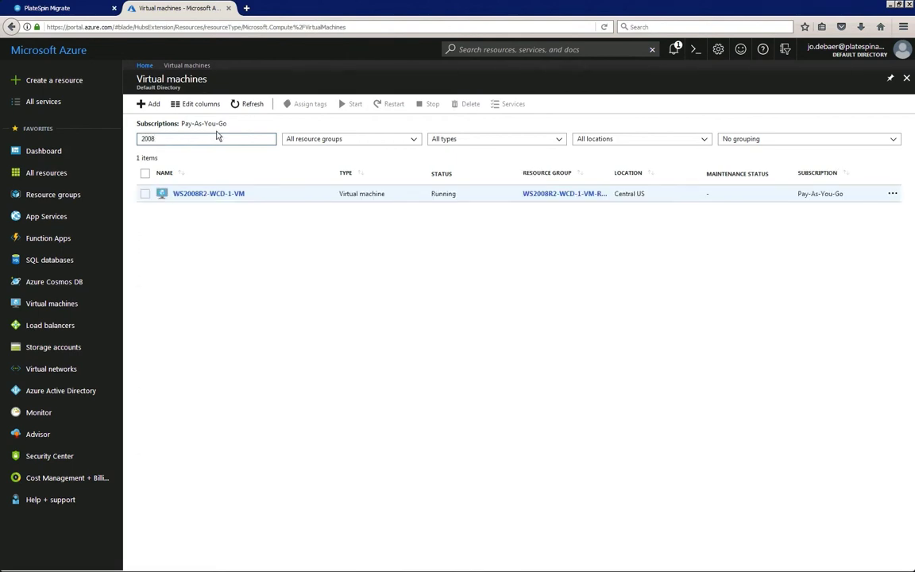
{"action": "left_click", "coordinate": [206, 194]}
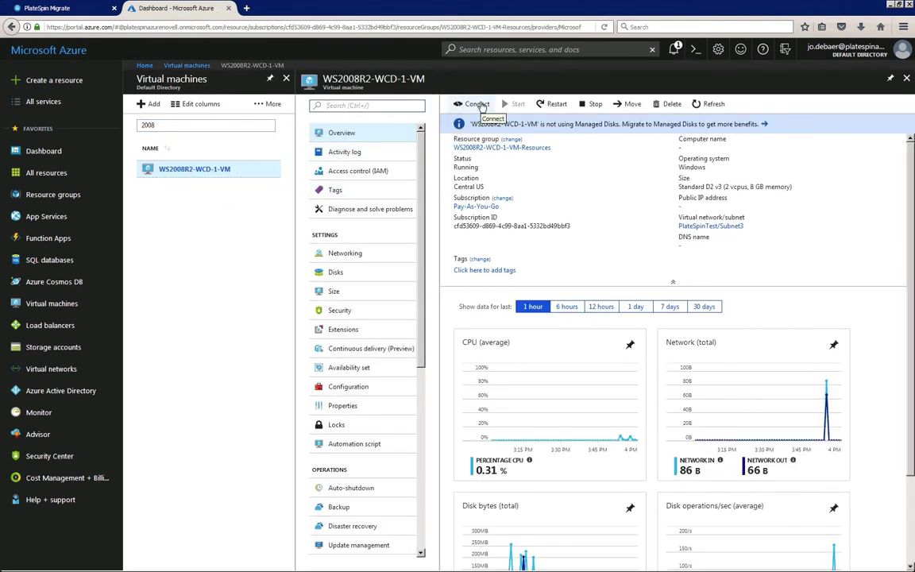
{"action": "left_click", "coordinate": [478, 104]}
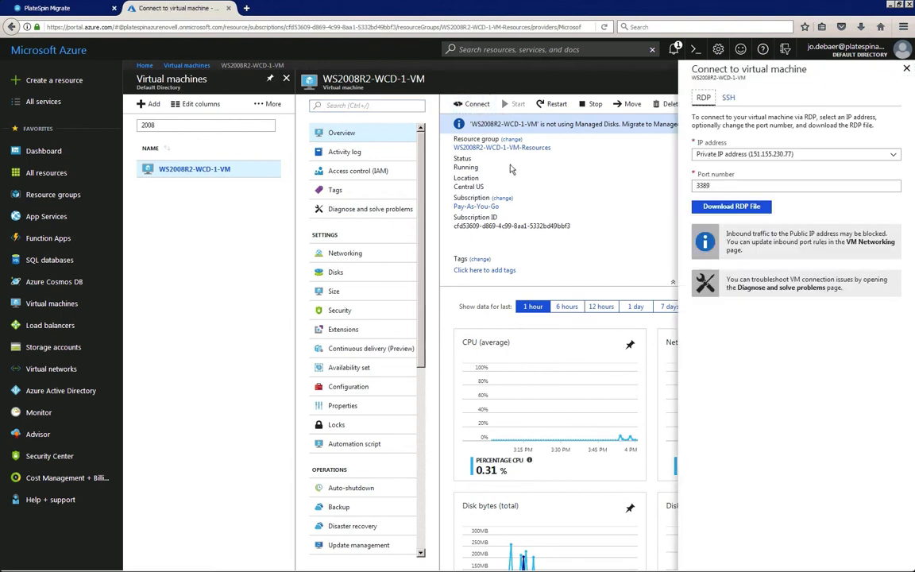
{"action": "left_click", "coordinate": [719, 207]}
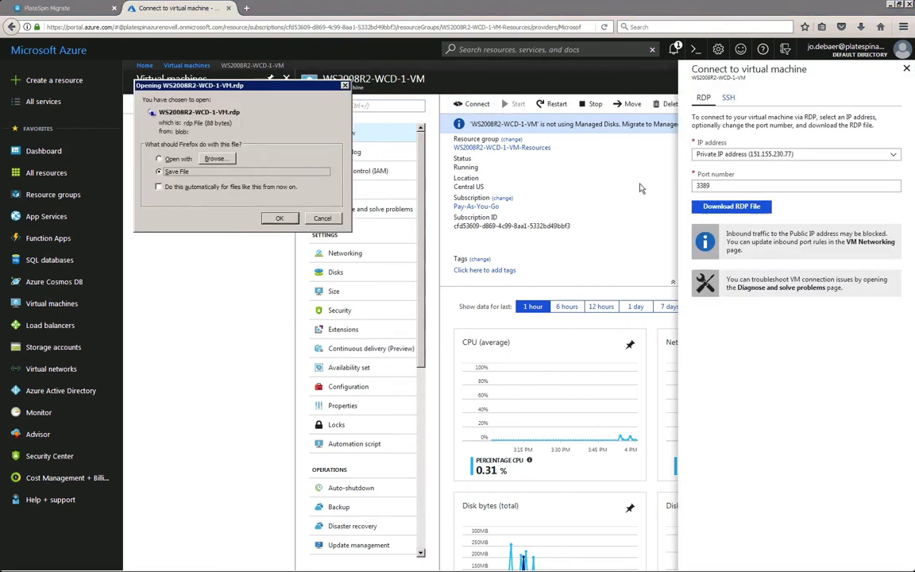
{"action": "left_click", "coordinate": [280, 219]}
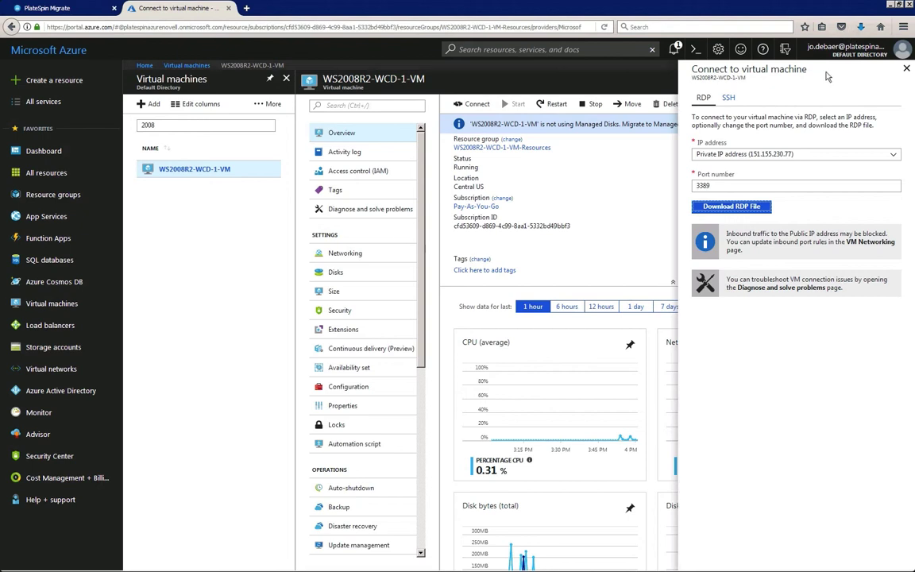
Open the RDP file, accept the warning and sign in with the account password
{"action": "left_click", "coordinate": [862, 28]}
{"action": "left_click", "coordinate": [767, 38]}
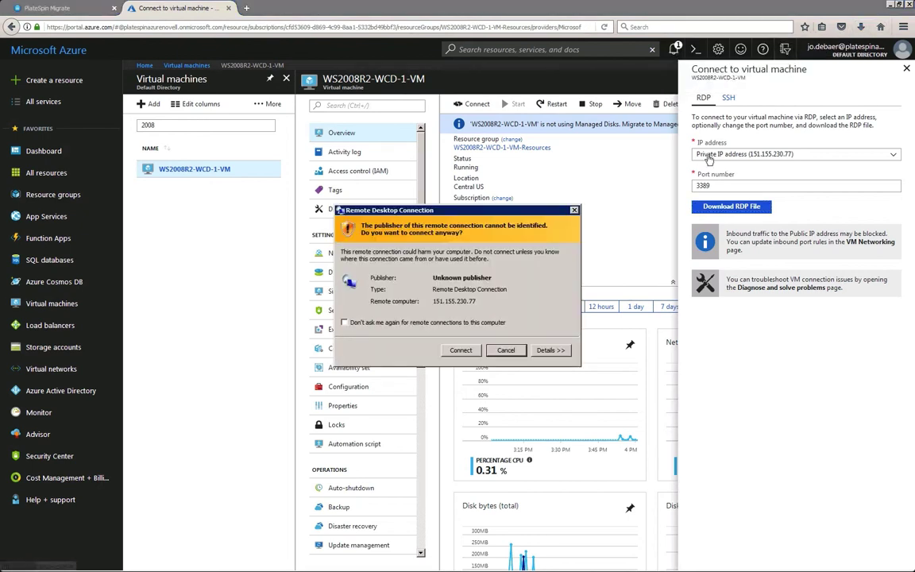
{"action": "left_click", "coordinate": [474, 353]}
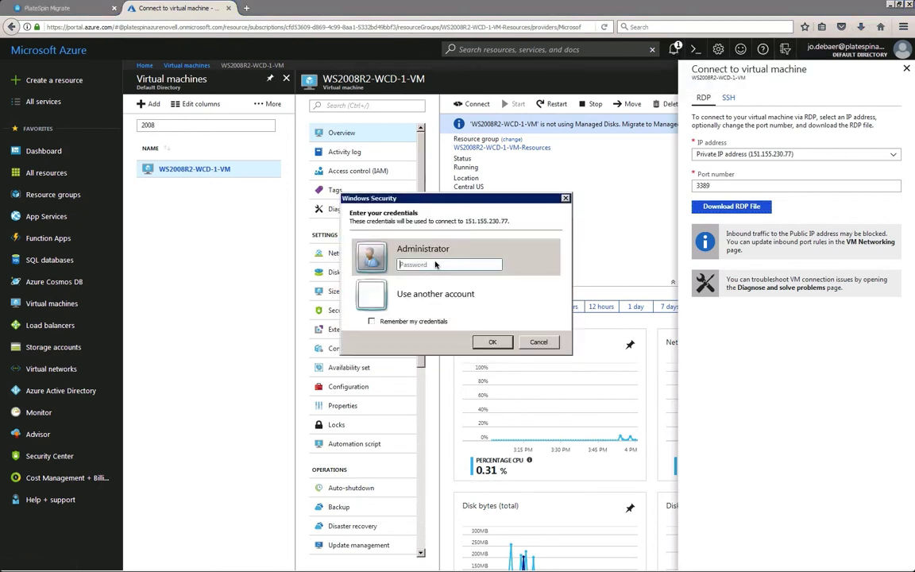
{"action": "type", "text": "••••••••••"}
{"action": "left_click", "coordinate": [486, 343]}
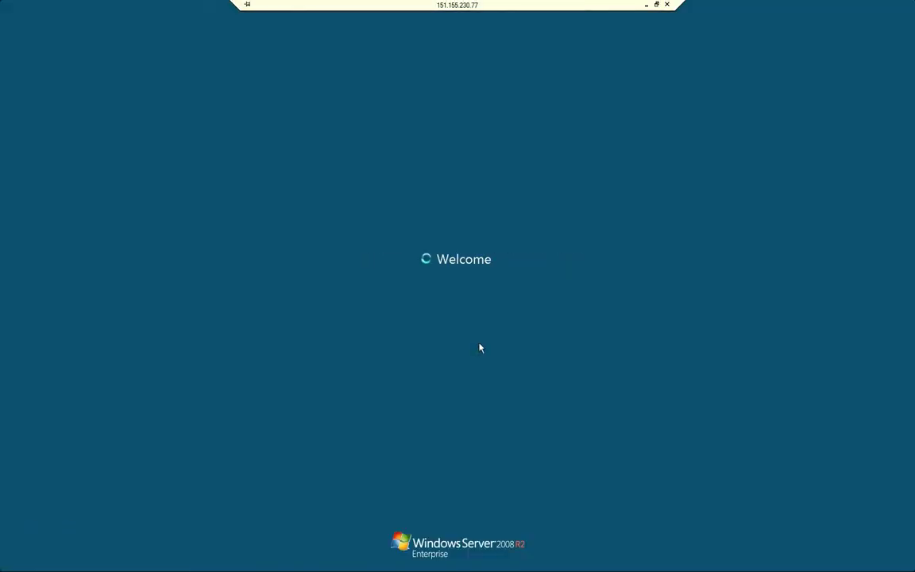